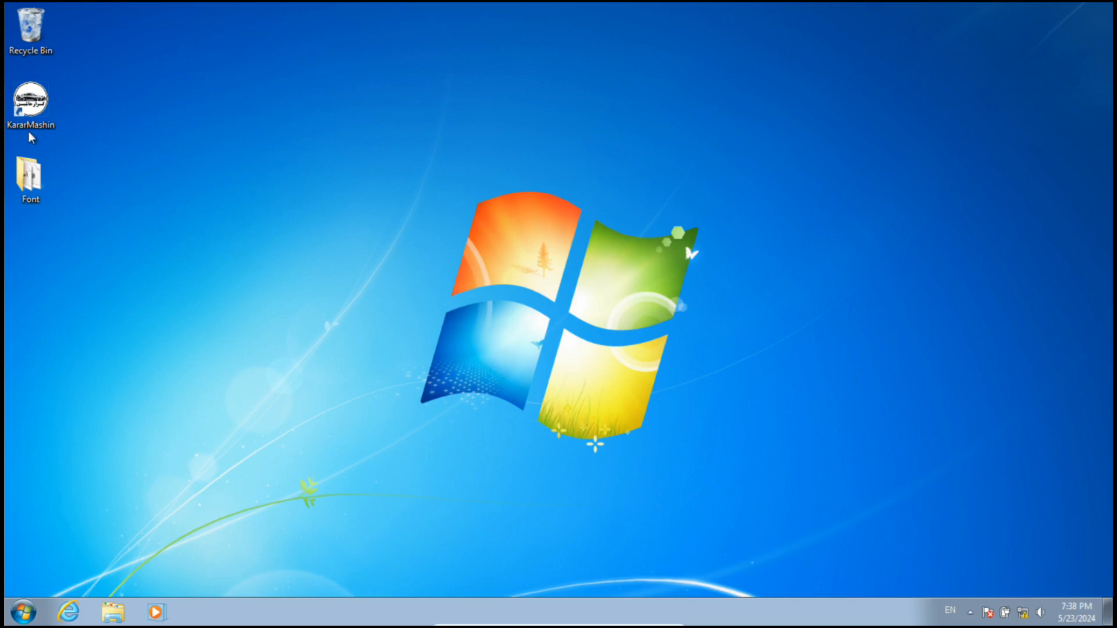
Step: Launch KararMashin, log in with the account password, and open the paint diagnosis (تشخیص رنگ) form
double_click(30, 117)
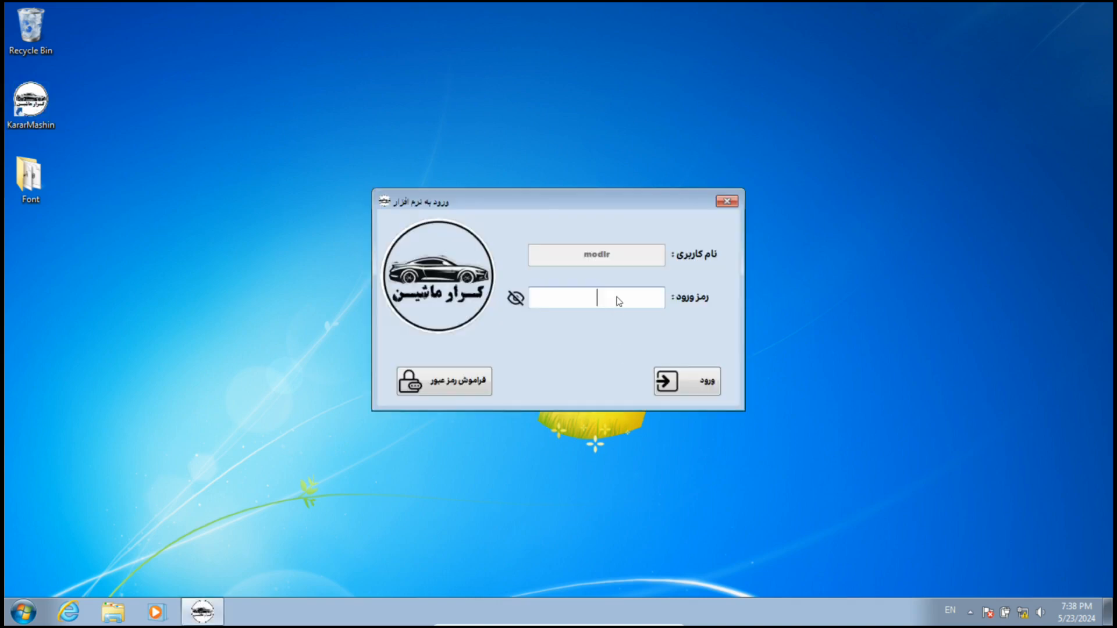
text(1234)
click(698, 391)
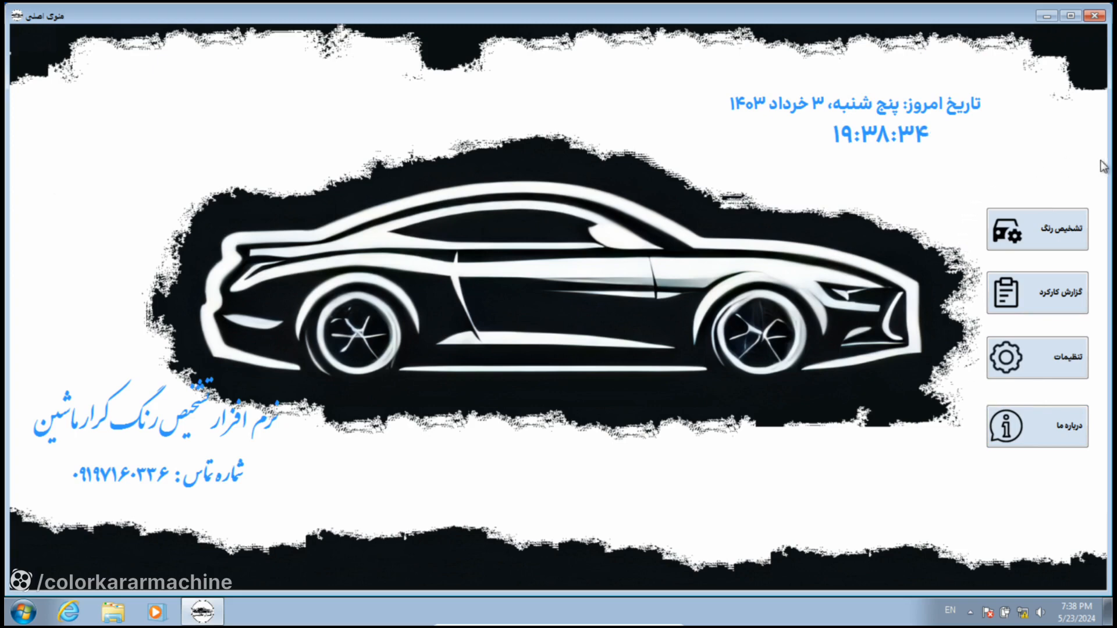
click(1058, 232)
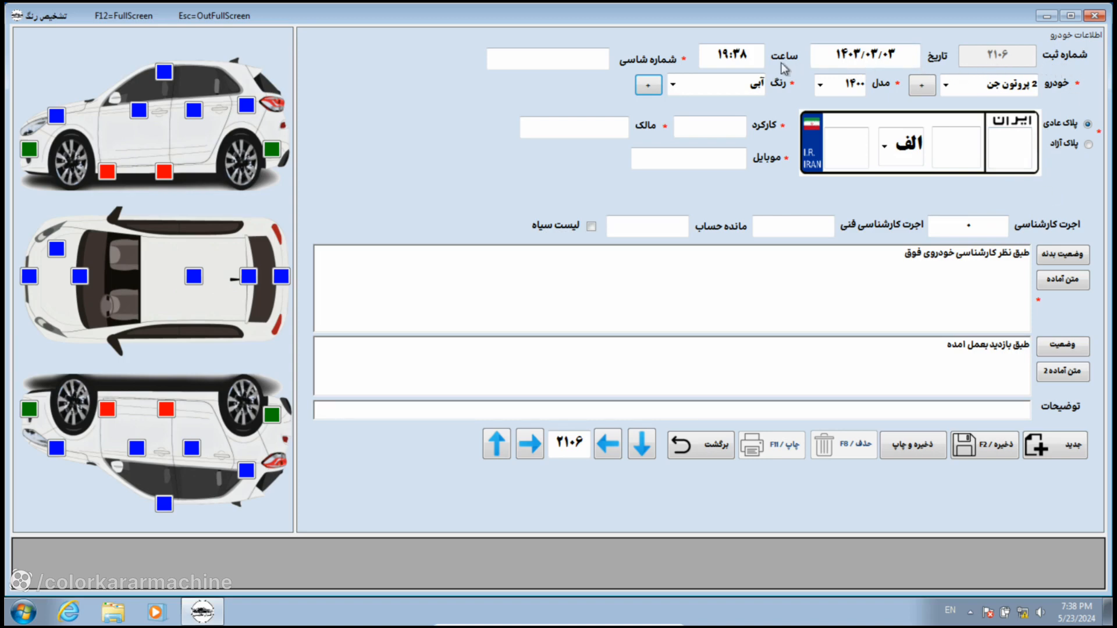
Step: Enter the vehicle's chassis number in شماره شاسی, then bring up the car list to add a model
click(552, 66)
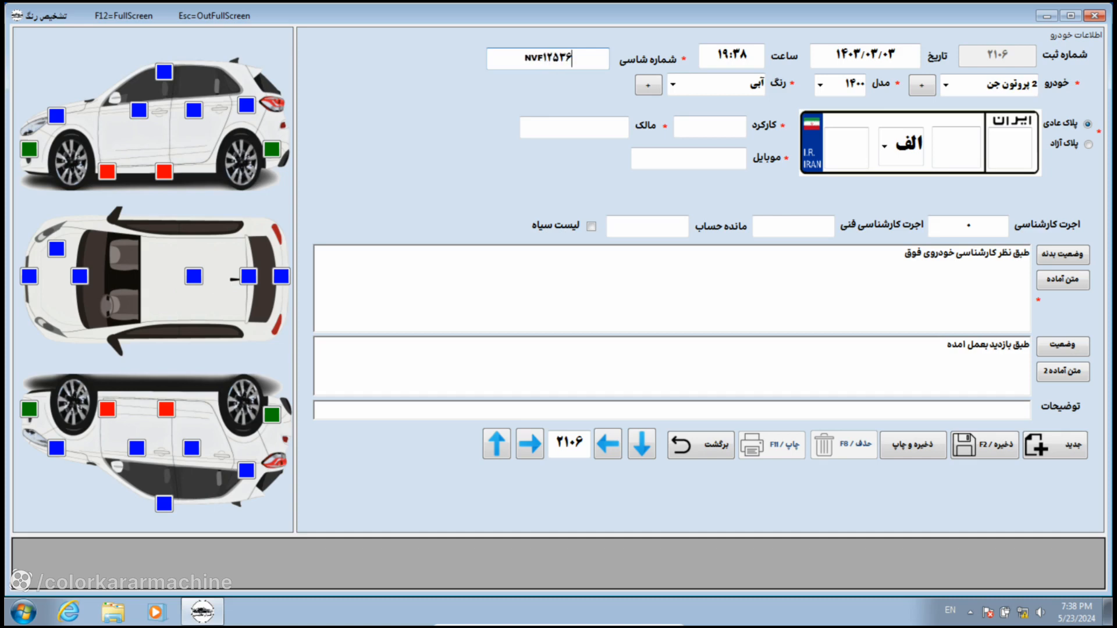
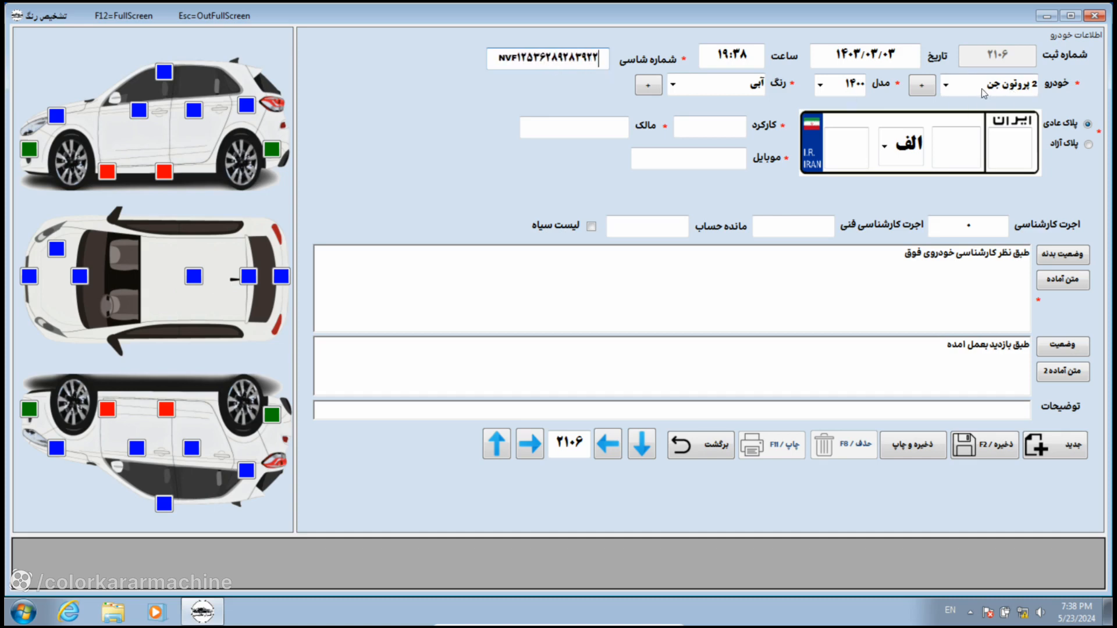
click(947, 84)
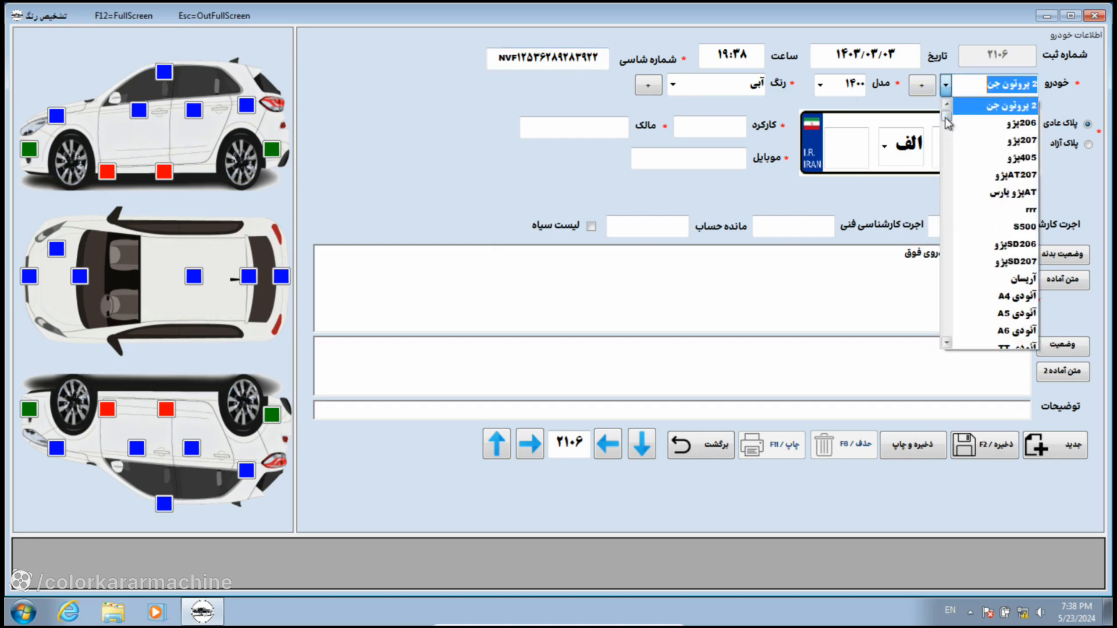
drag(946, 123, 939, 226)
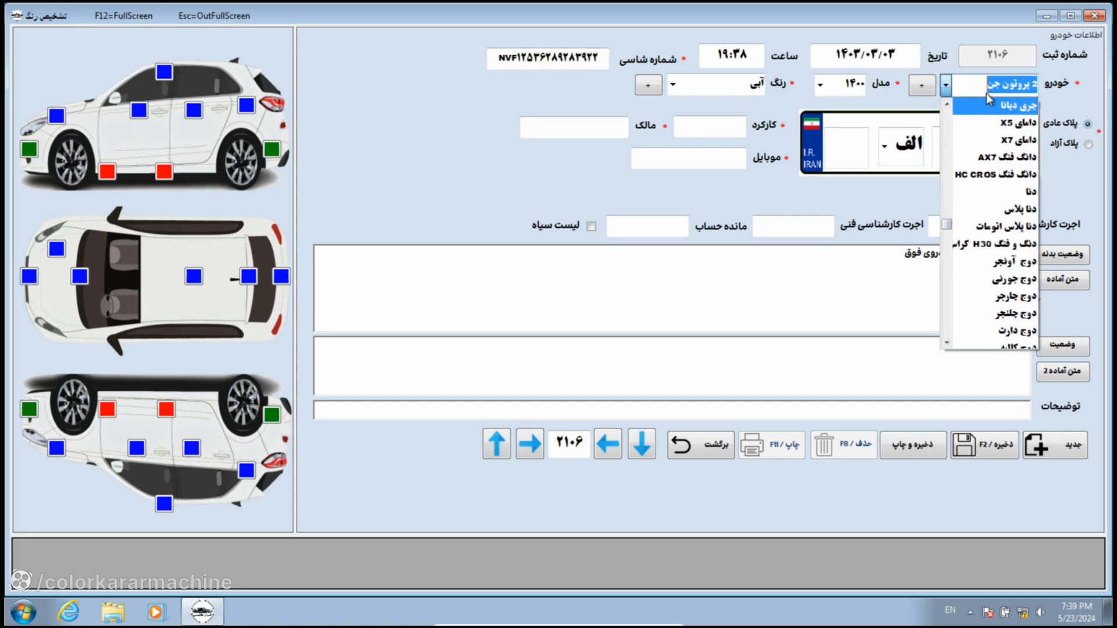
click(921, 95)
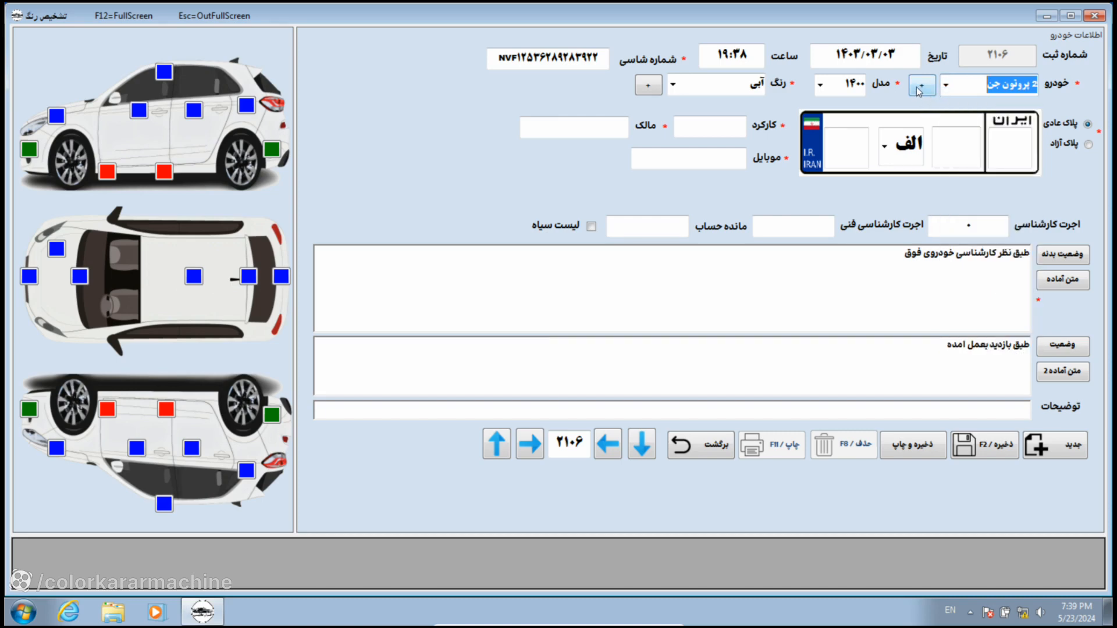
click(919, 91)
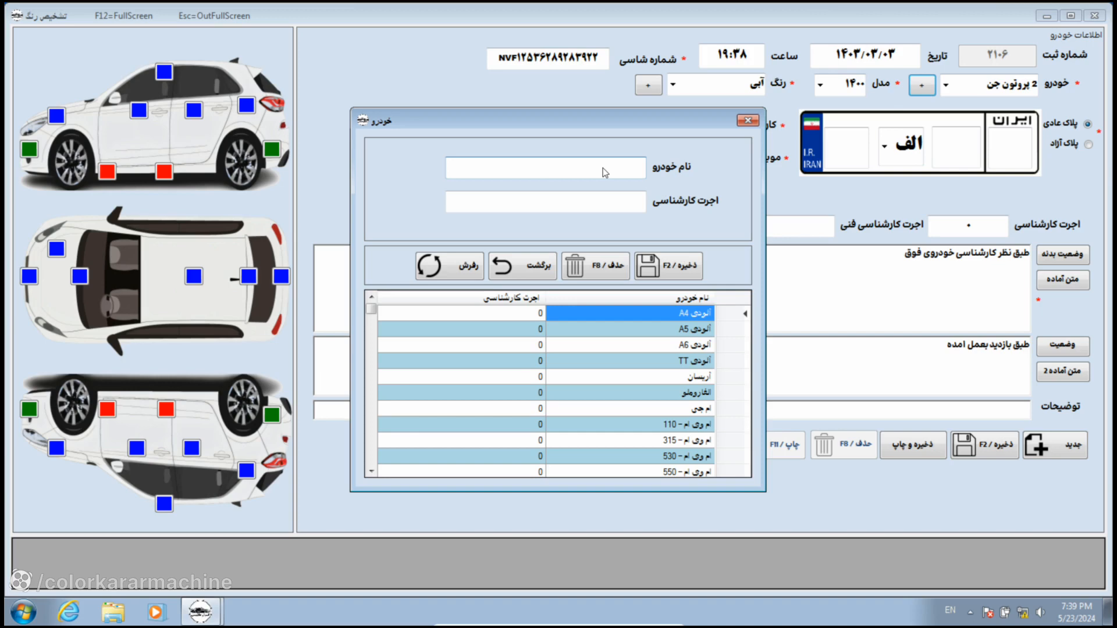
Step: Enter car name سورن with expert fee 700,000 and try saving, dismissing the duplicate-name error
text(c)
key(BackSpace)
key(alt+shift)
text(سورن)
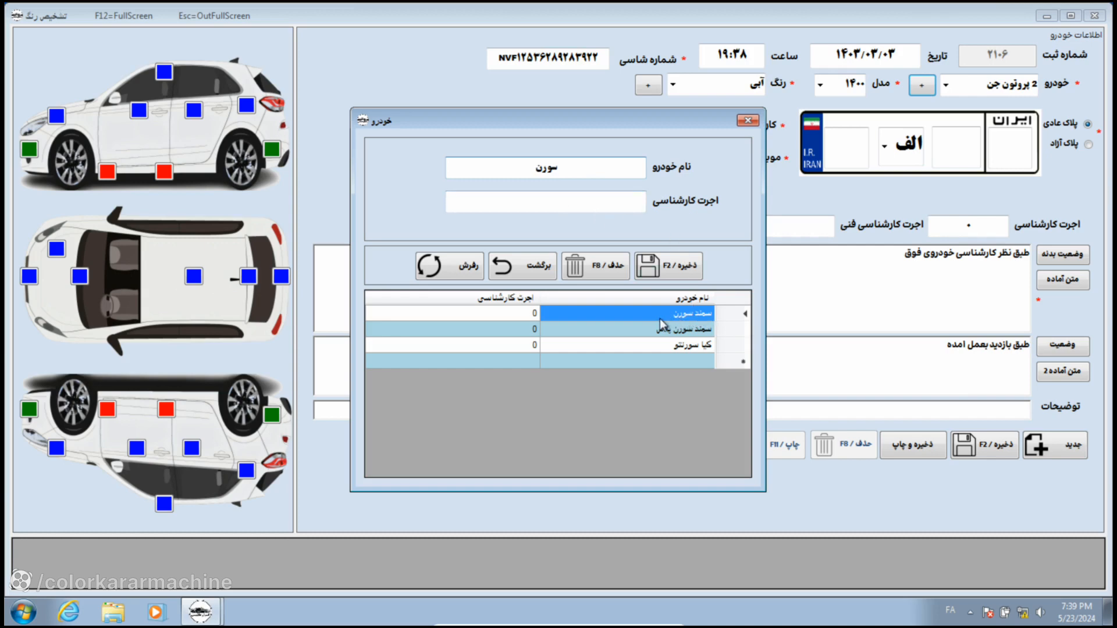
click(557, 204)
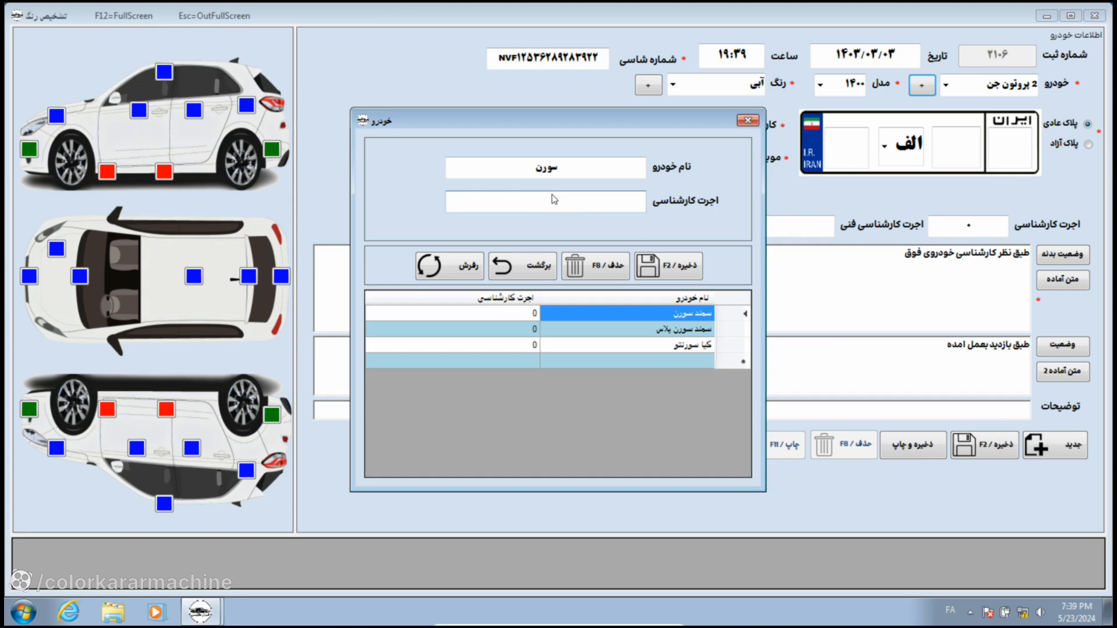
text(7000)
click(677, 271)
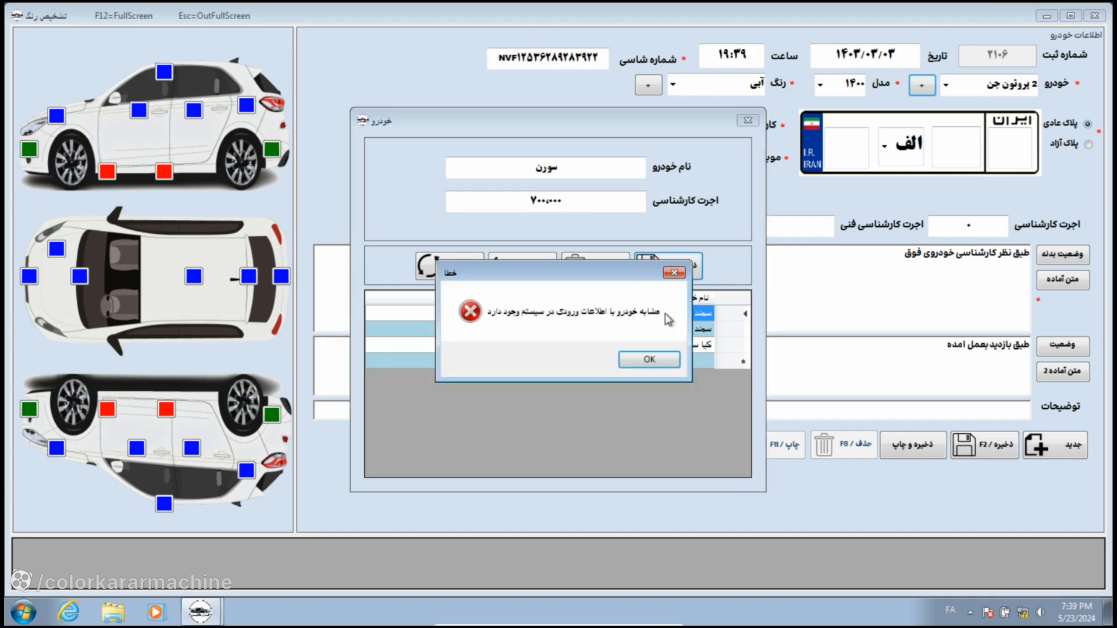
drag(607, 282, 602, 386)
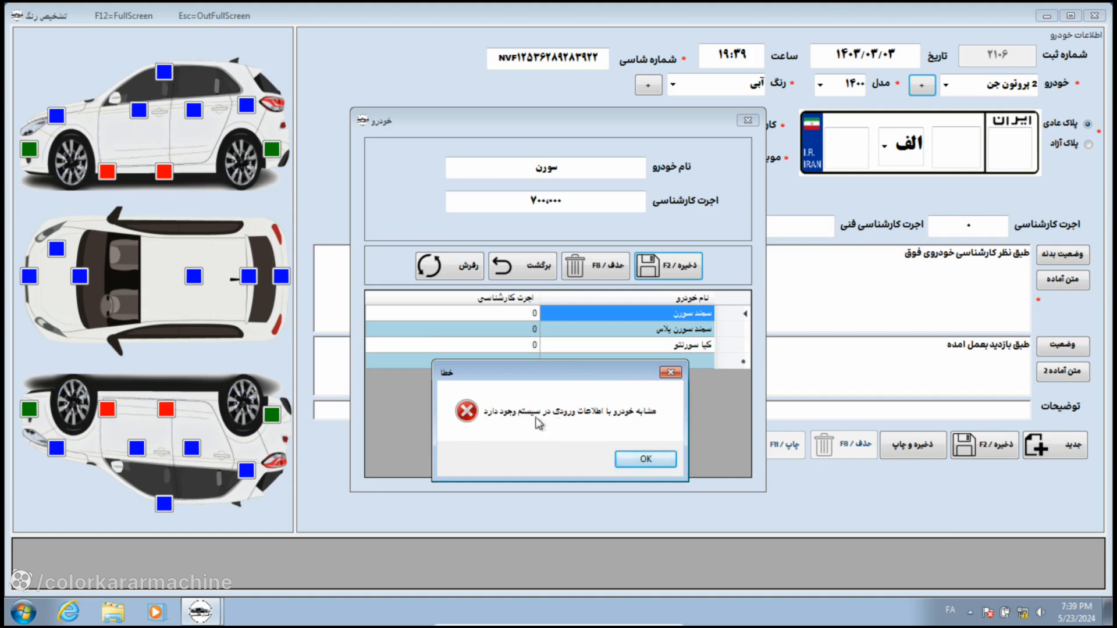
click(634, 460)
Step: Rename the car to سورن نیو, save it, refresh the list, and close the car dialog
click(529, 170)
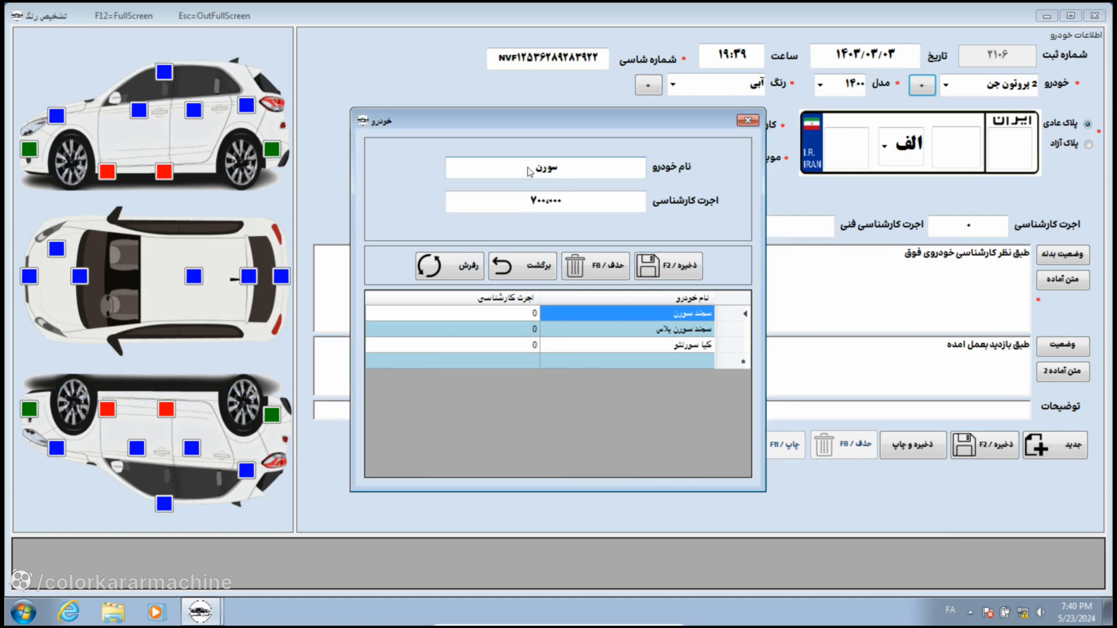
text(نیو)
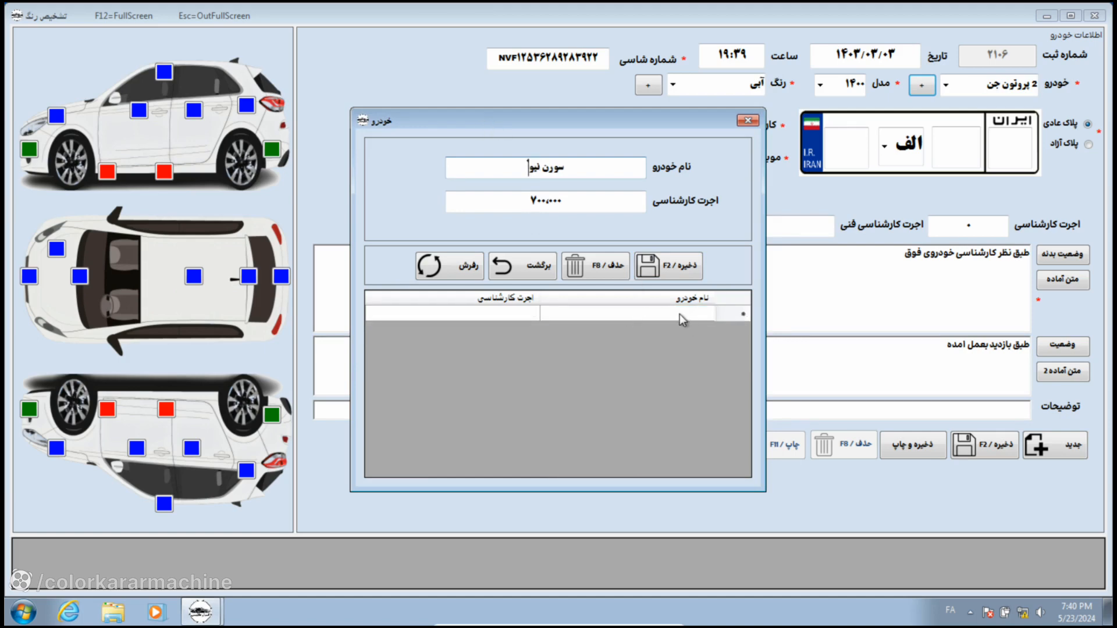
click(662, 269)
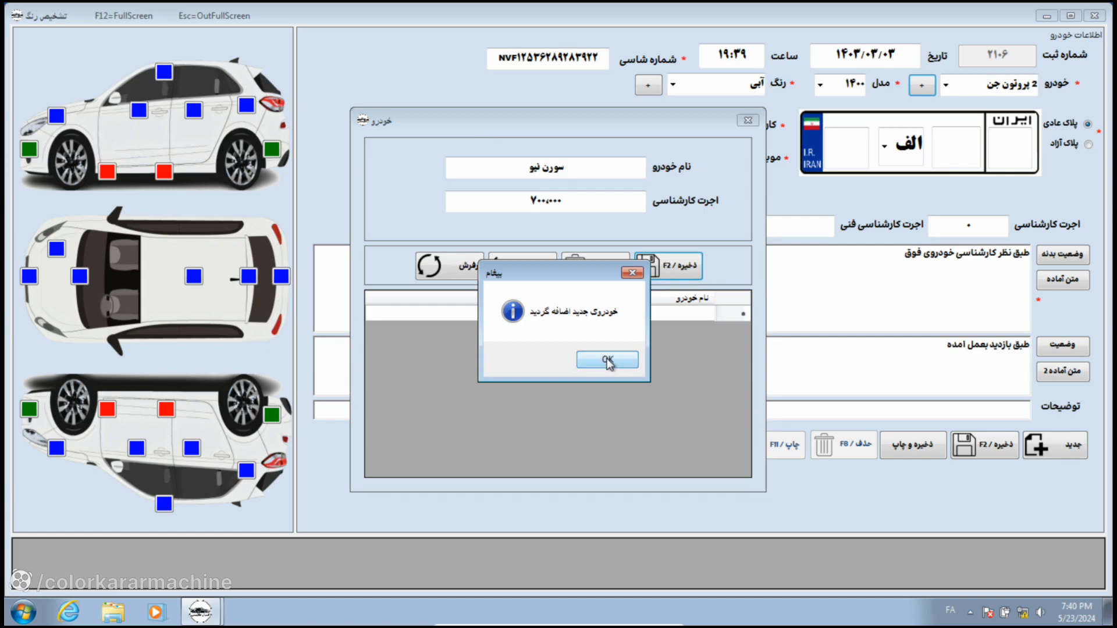
click(608, 361)
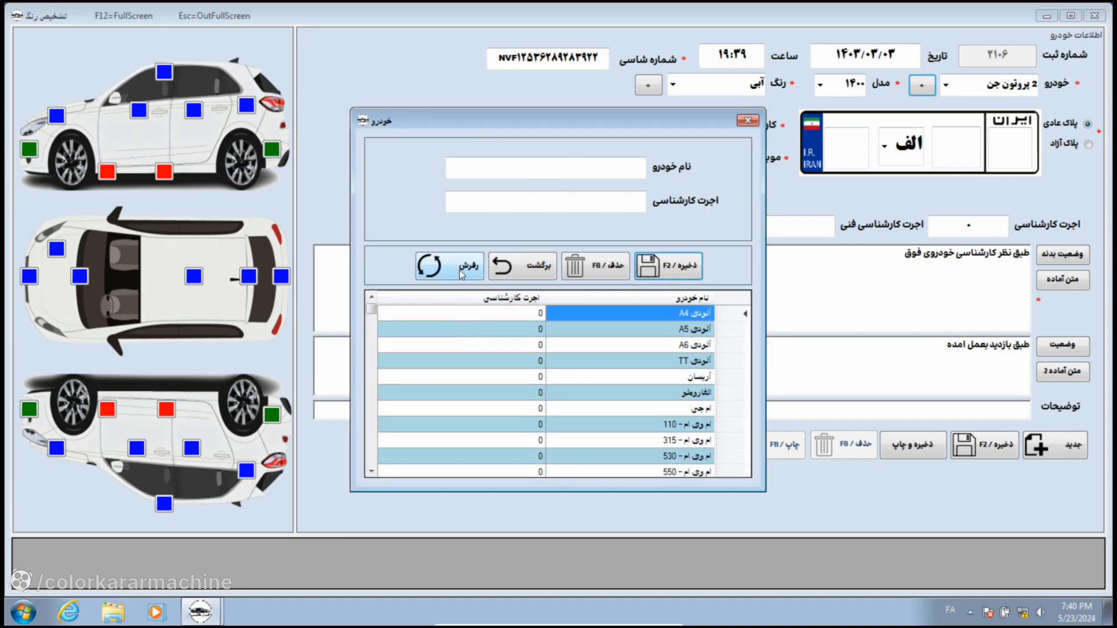
click(461, 275)
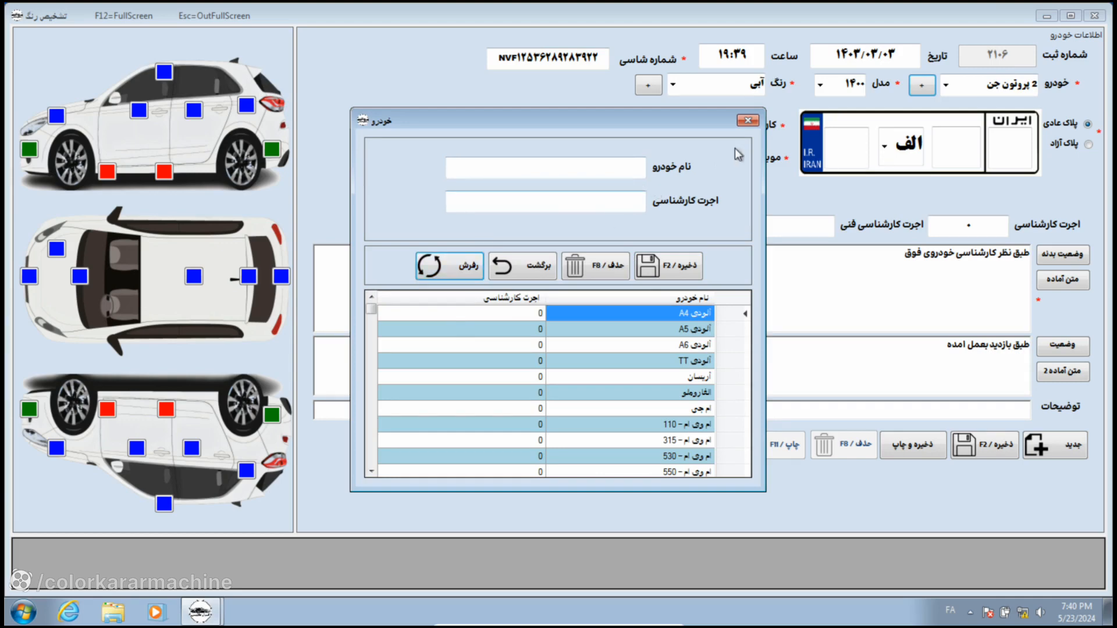
click(751, 122)
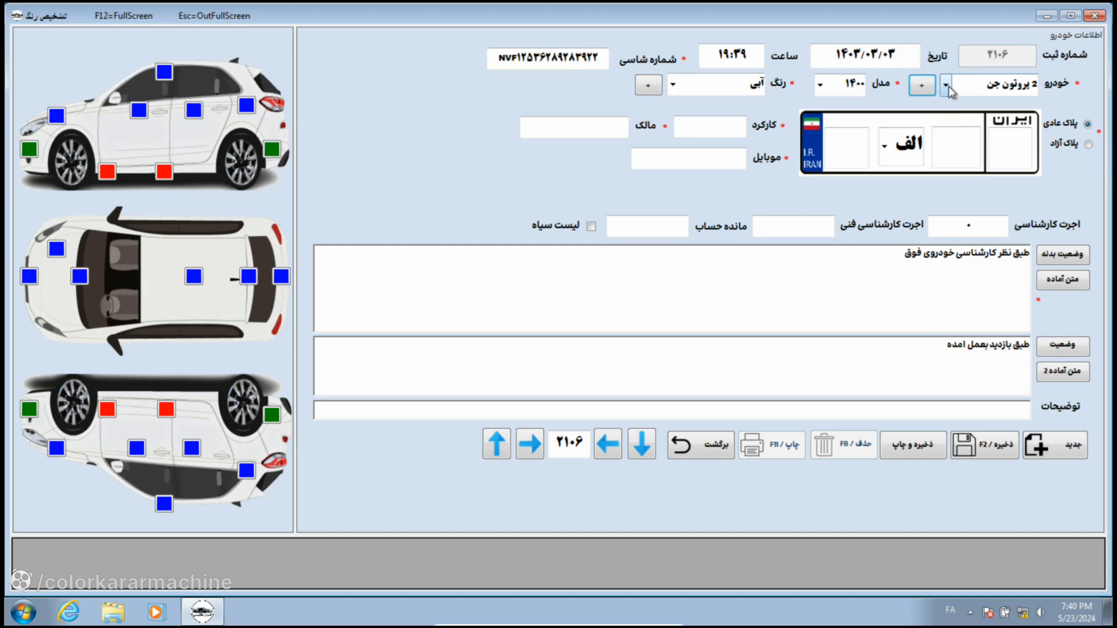
Step: Choose سمند سورن as the vehicle's car model
click(949, 86)
text(سو)
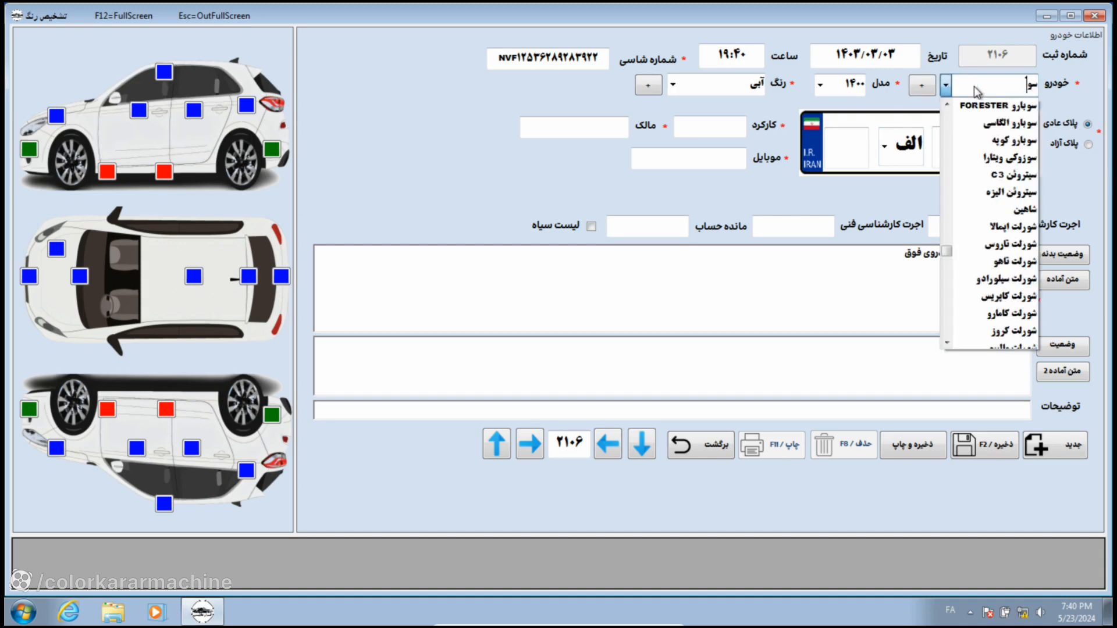
scroll(995, 198, up, 2)
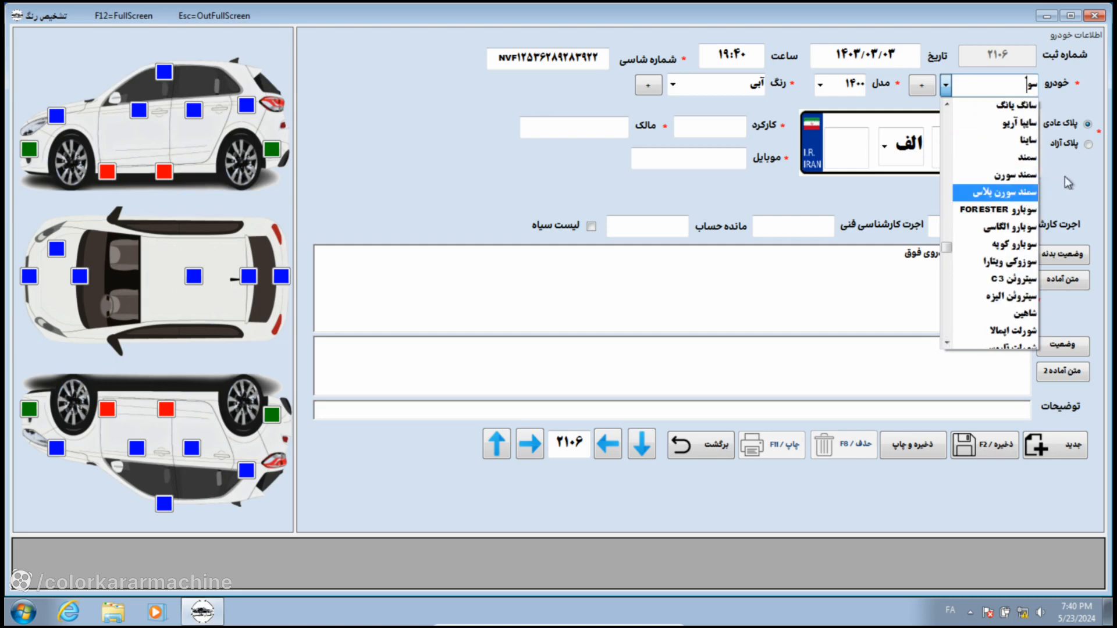
key(Return)
click(946, 85)
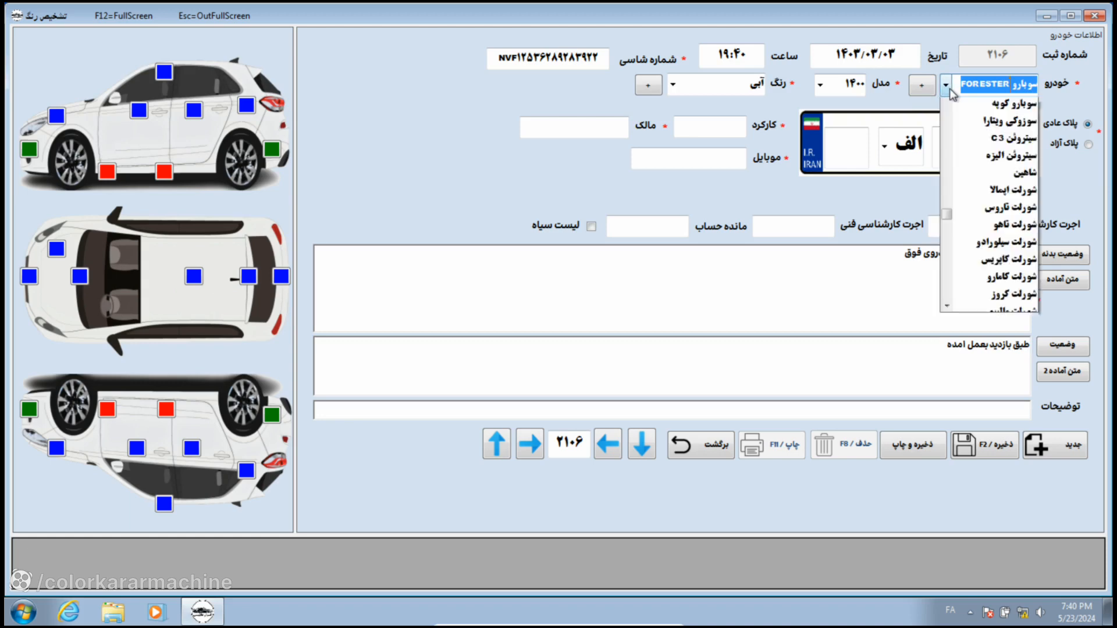
scroll(1005, 215, up, 2)
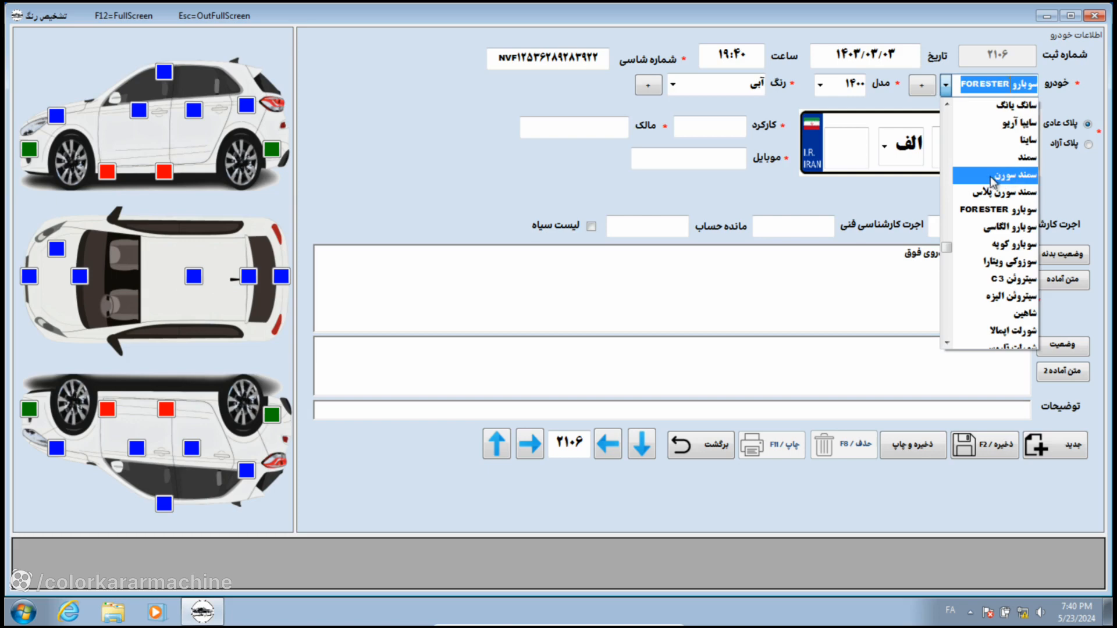
click(991, 176)
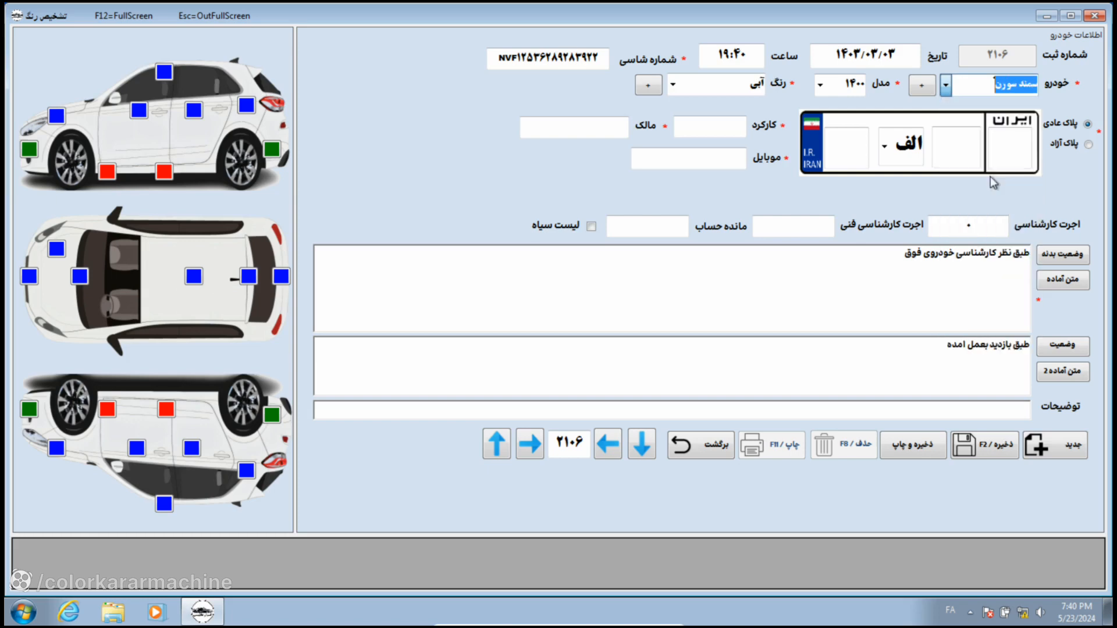
Step: Set the model year to ۸۸ and jump the colour list to the س (green) entries
click(822, 89)
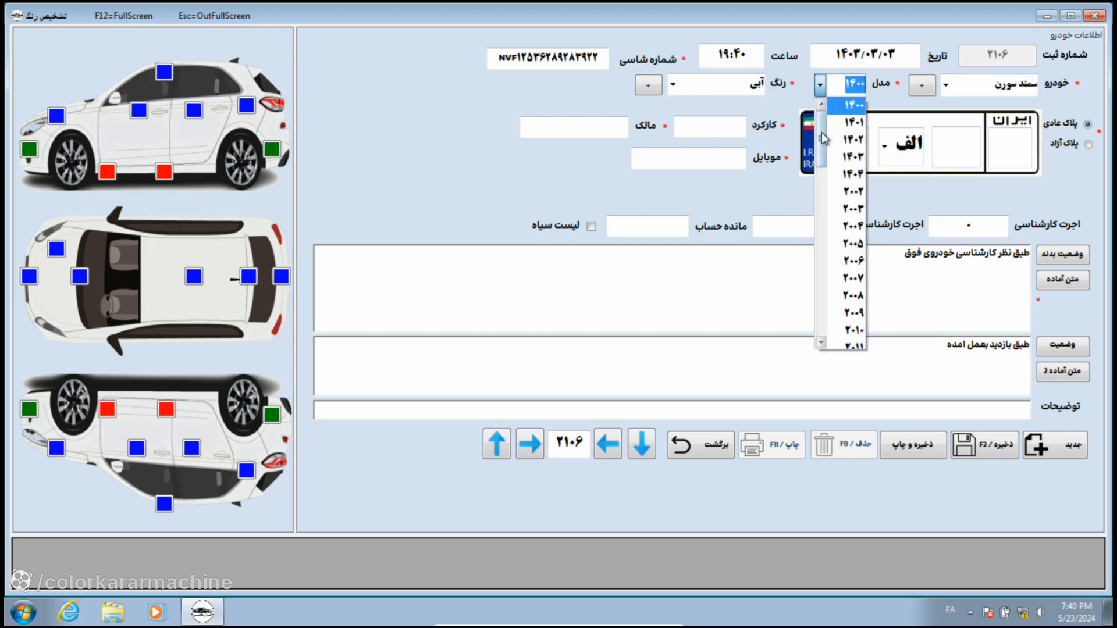
drag(822, 132, 821, 288)
click(852, 257)
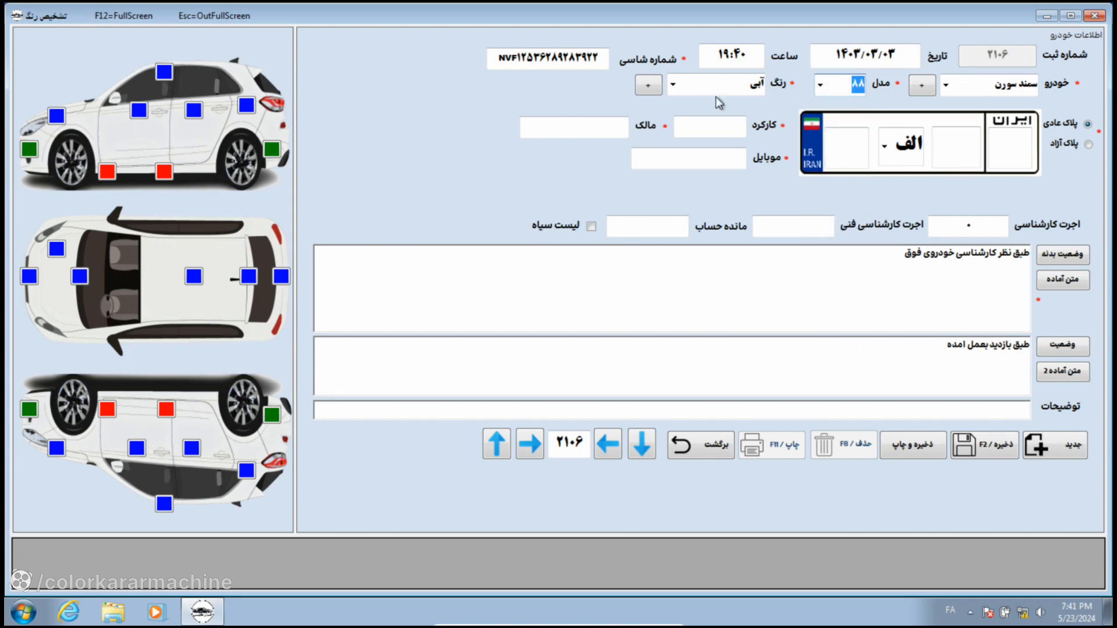
click(675, 86)
drag(673, 119, 674, 245)
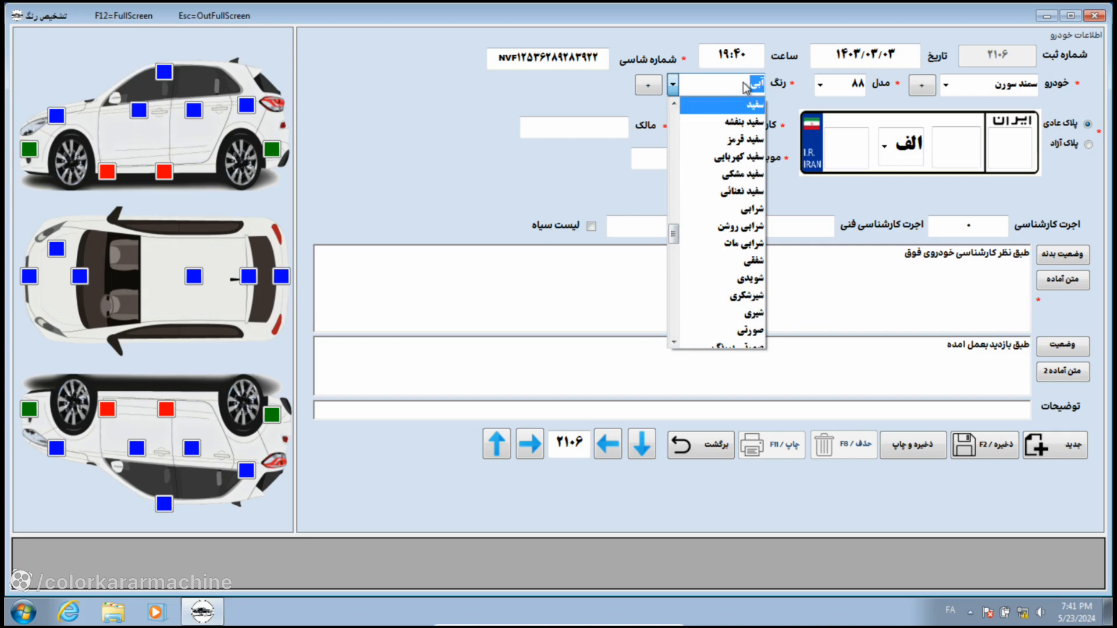
text(سبز)
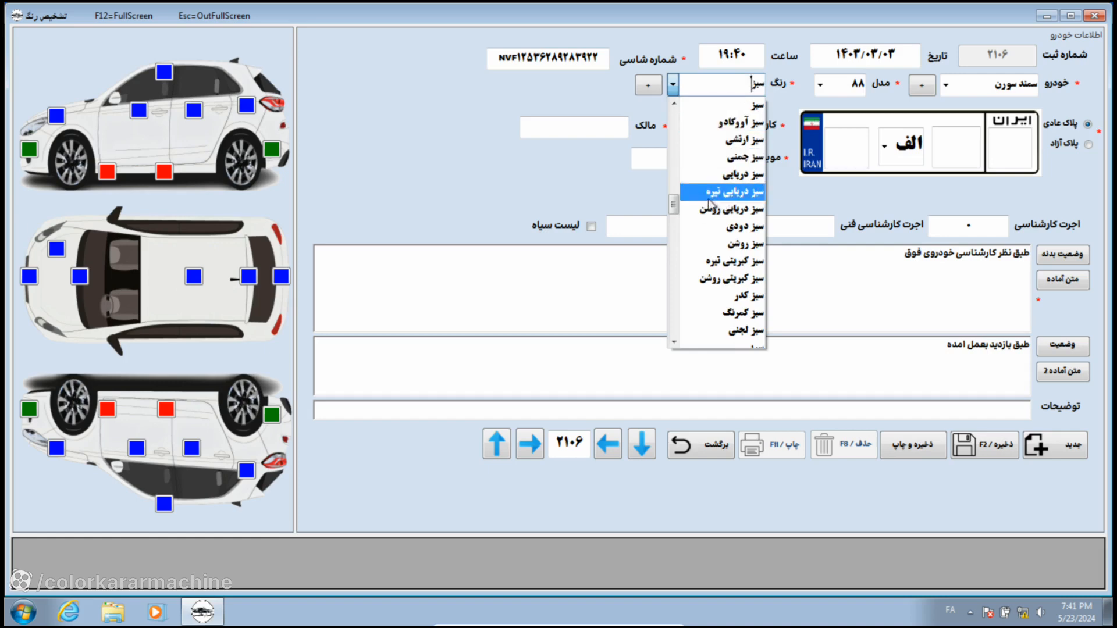
Step: Set the vehicle colour to سبز ارتشی (army green)
click(728, 141)
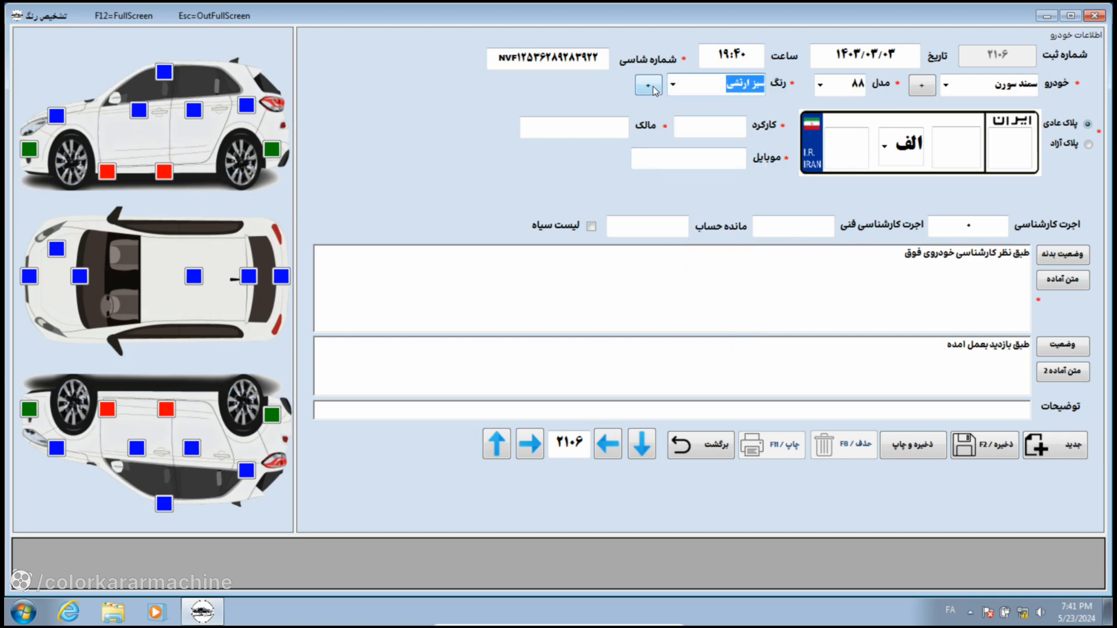
click(672, 85)
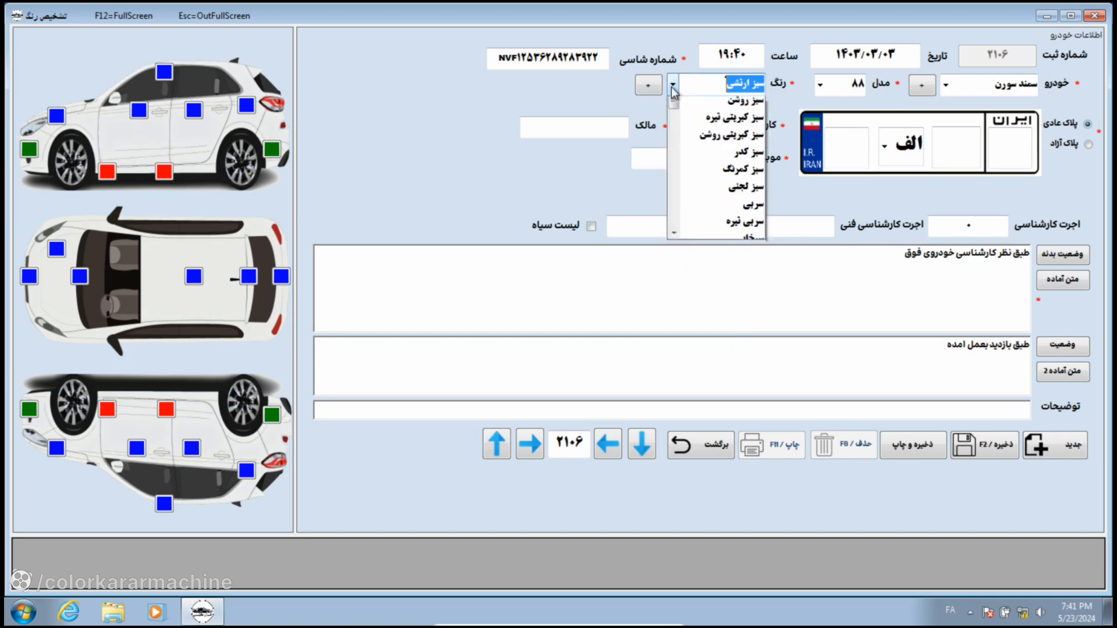
click(640, 107)
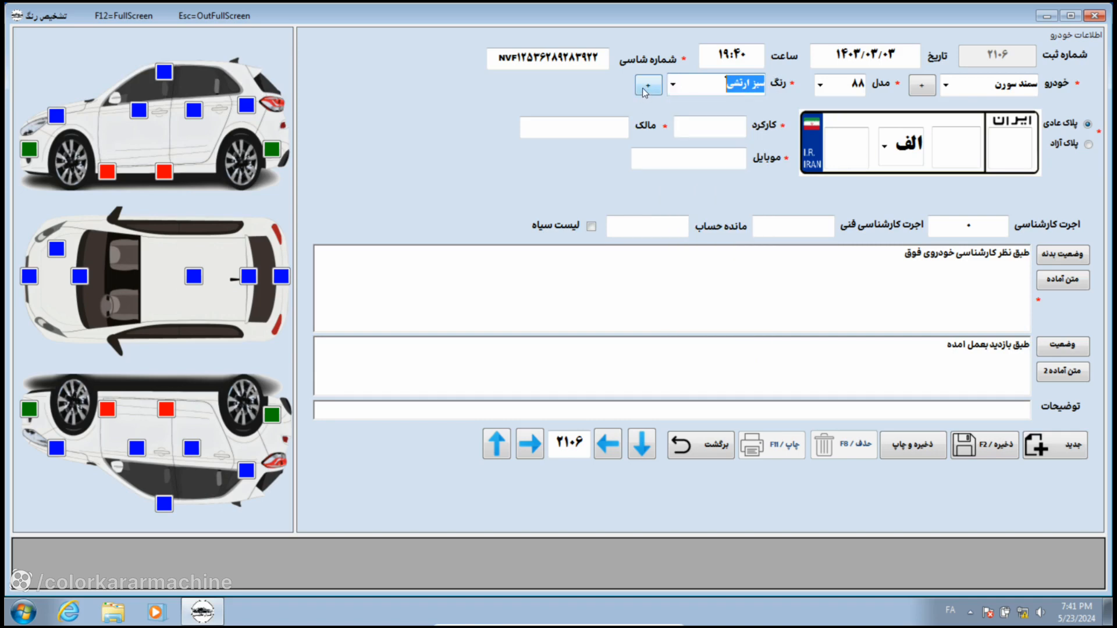
click(642, 89)
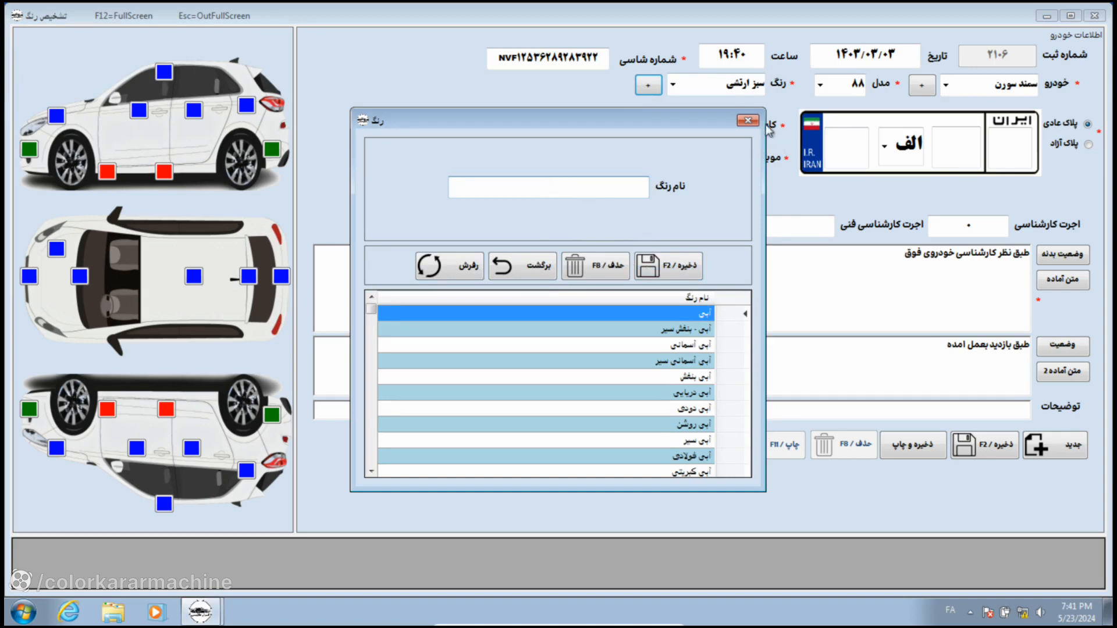
click(748, 120)
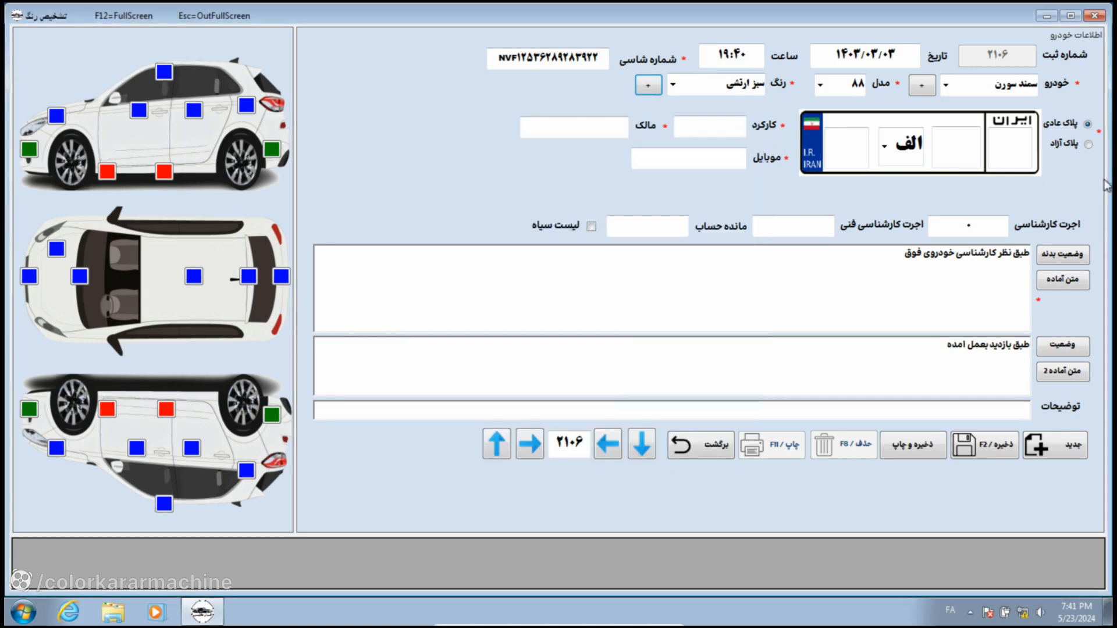
Step: Fill in the licence plate digits and letter ب, and set mileage to 340,000
click(847, 151)
text(۱)
text(۵۵)
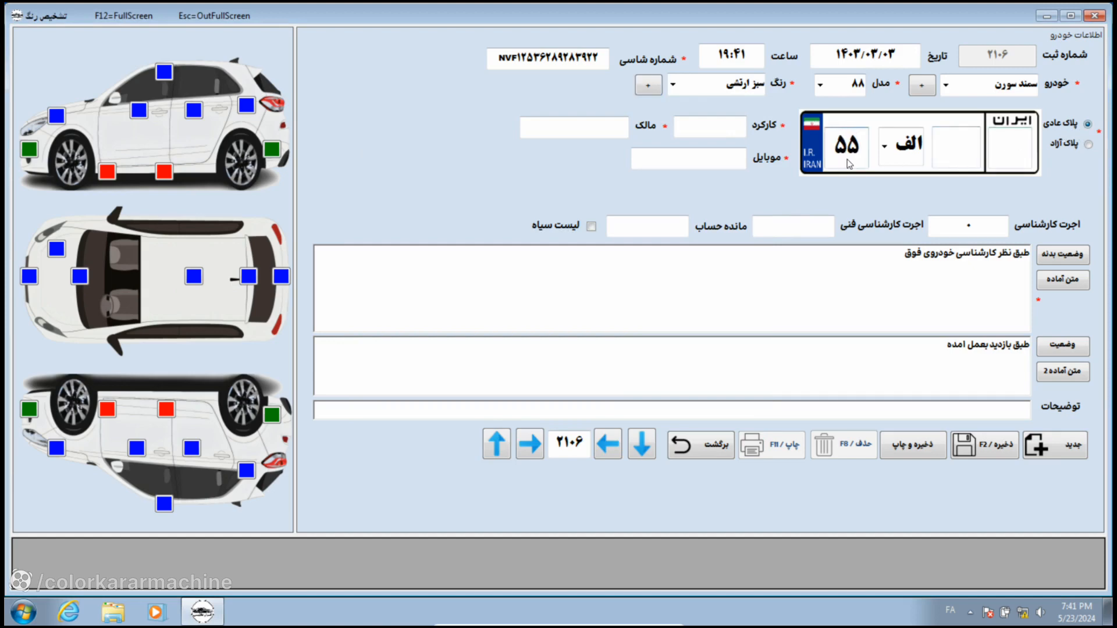
click(882, 157)
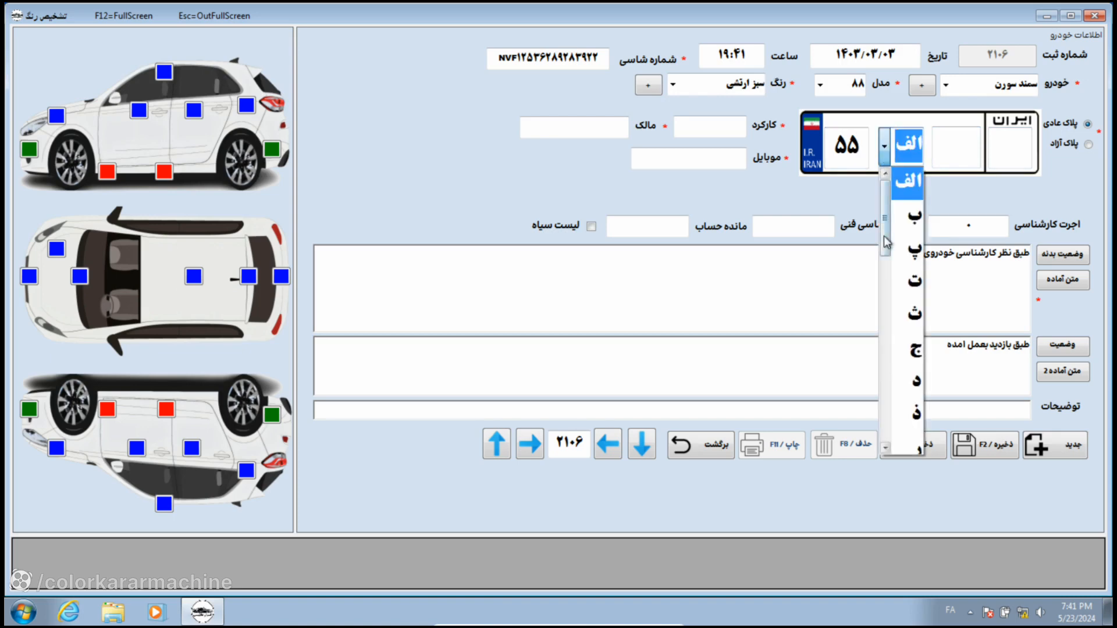
drag(886, 243, 885, 262)
scroll(909, 198, up, 2)
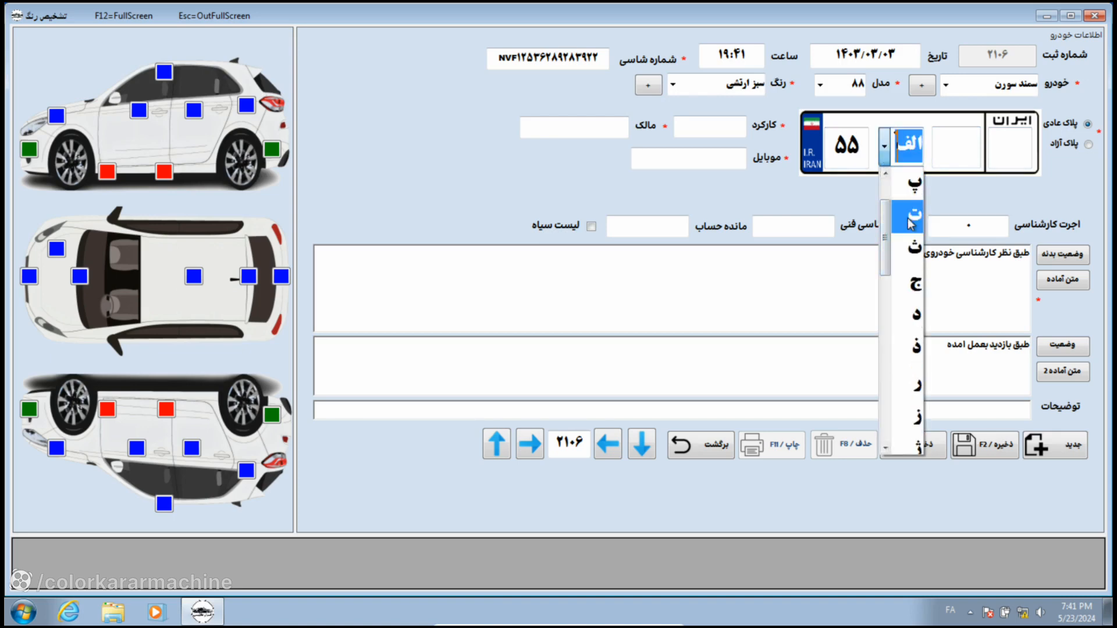
click(913, 221)
click(948, 153)
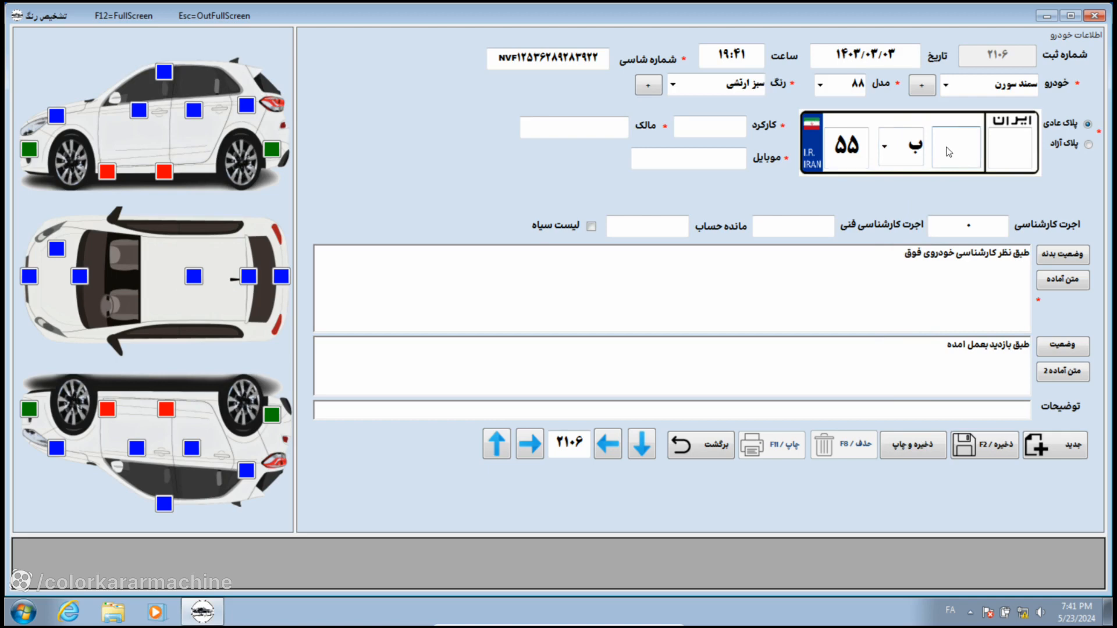
text(۵)
text(۵۵ ۵)
text(۰)
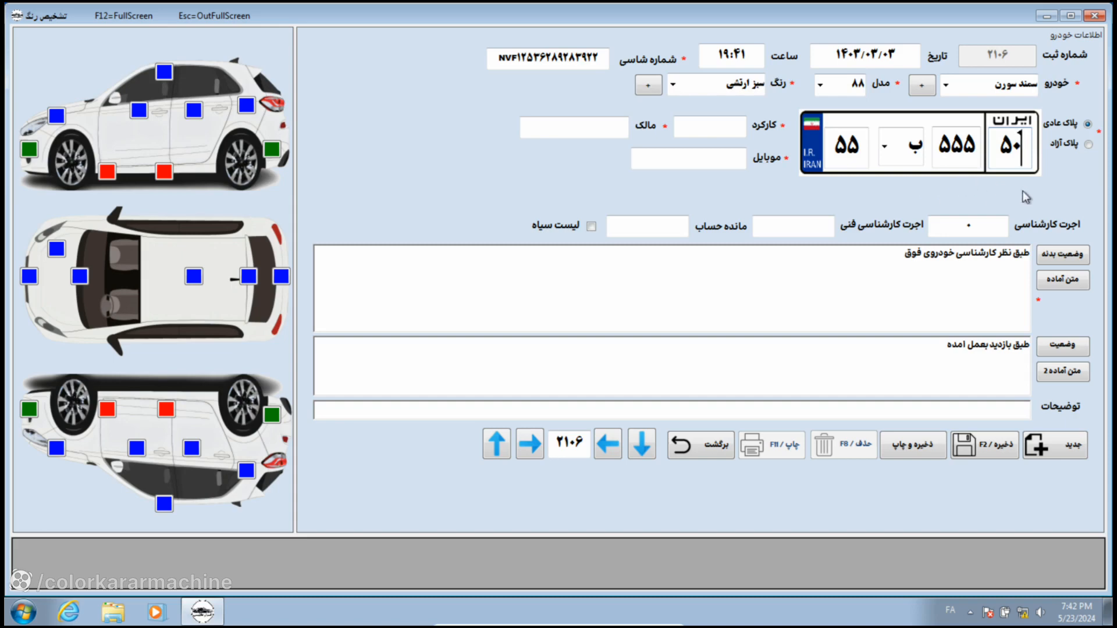
click(714, 130)
text(۳۴۰,۰۰۰)
Step: Enter the owner's full name and mobile number, then select the expert fee field
click(610, 132)
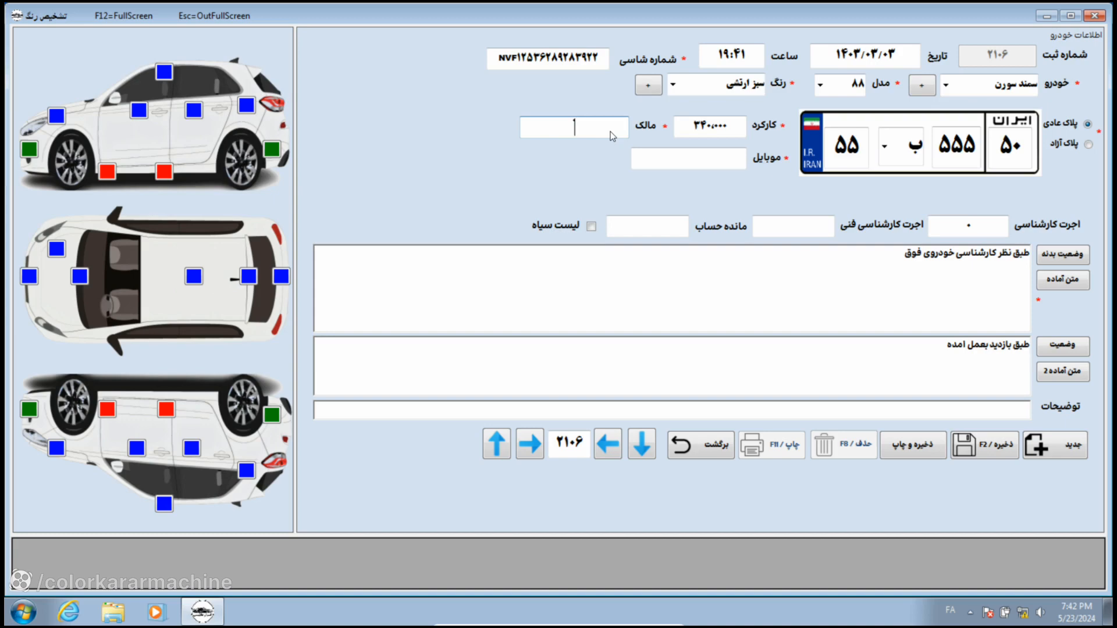
click(687, 160)
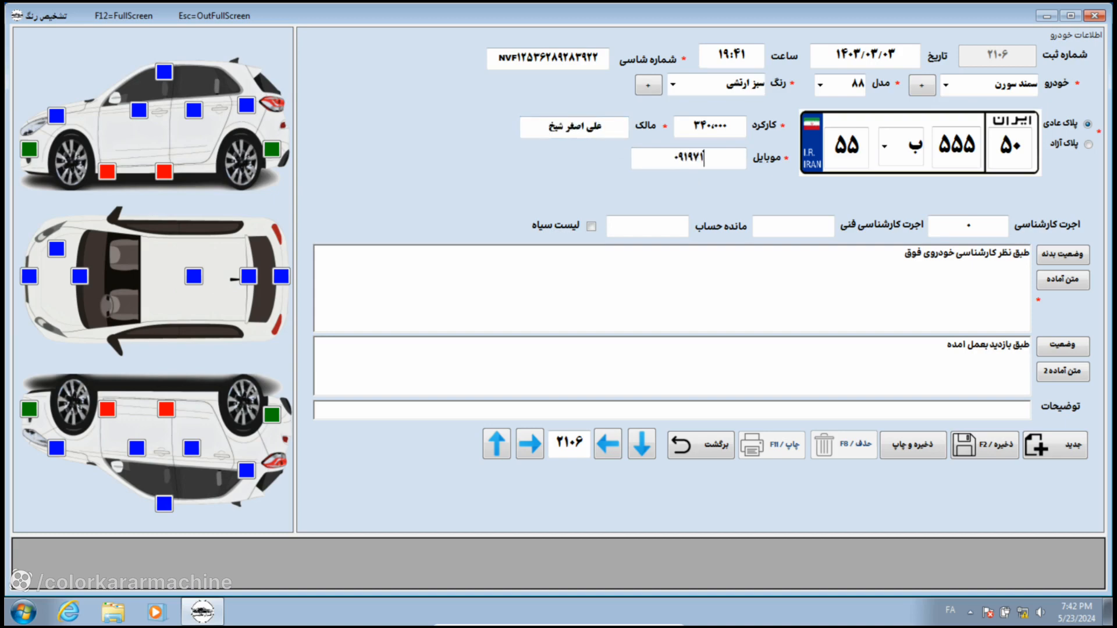
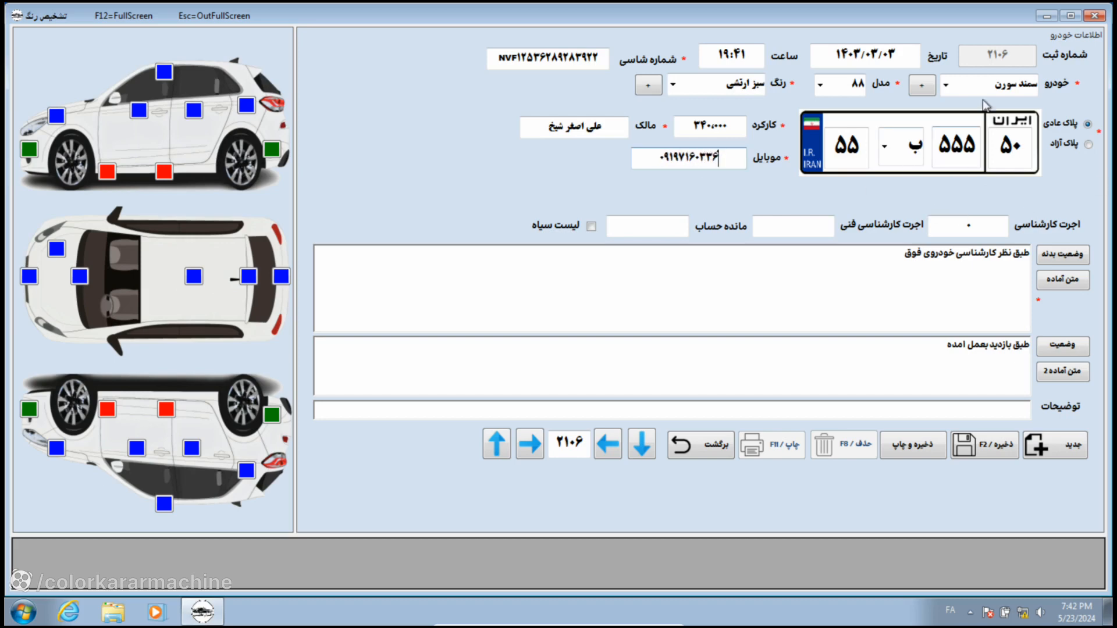
click(969, 227)
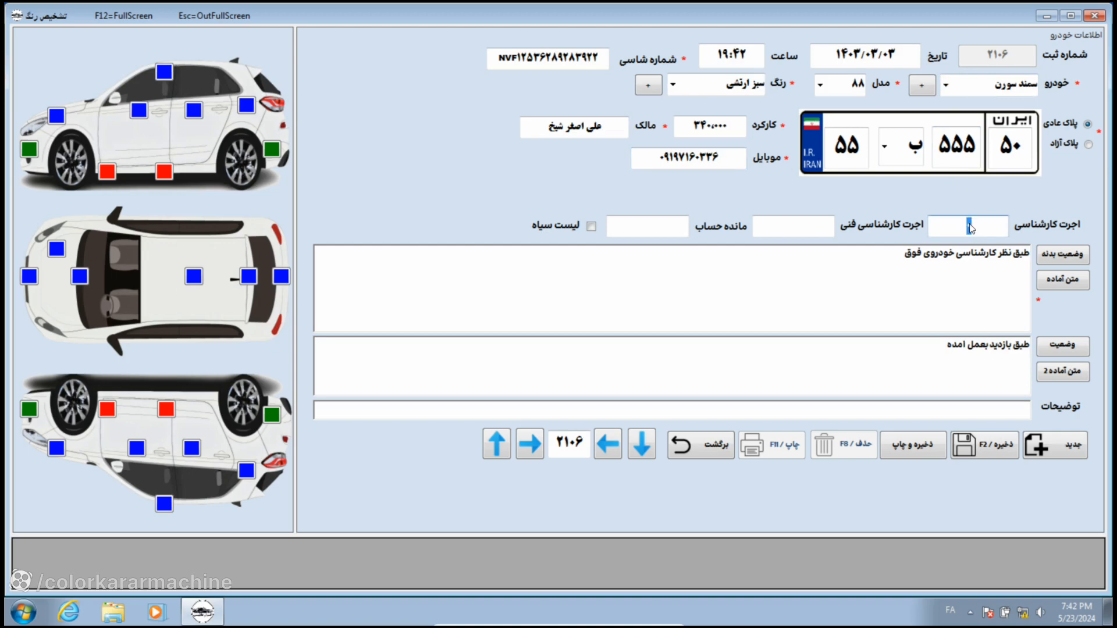
Step: Enter 700000 as the expert inspection fee
text(700000)
Step: Append 'درب عقب رنگ شده' to the body-status note, then add سینی سر شاسی from the word picker
click(960, 265)
text(درب عقب رنگ شده)
click(1062, 255)
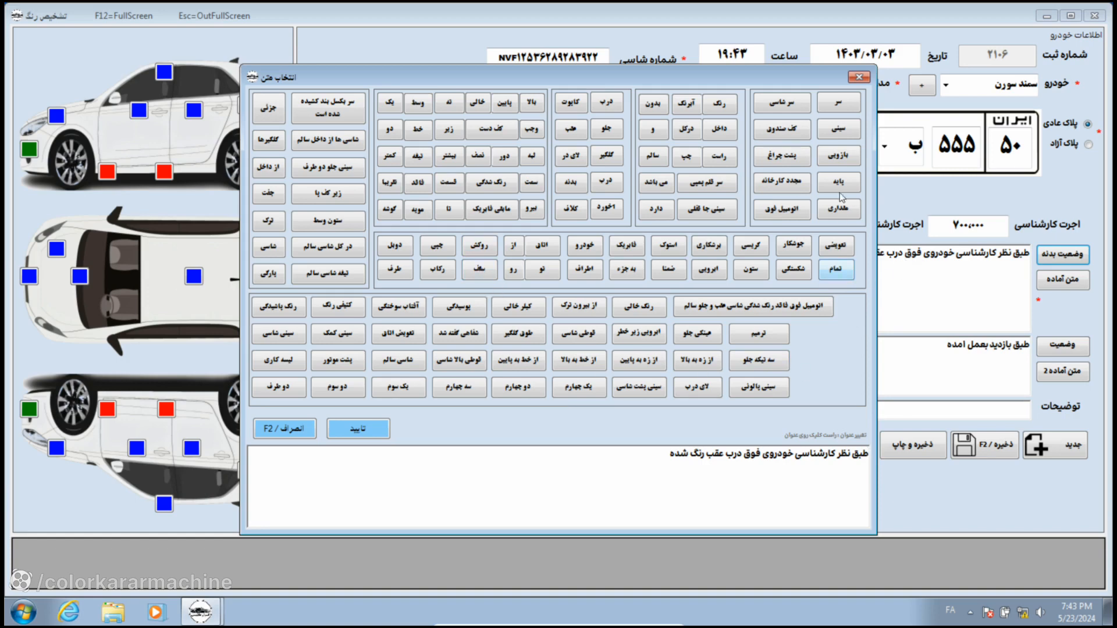
click(836, 132)
click(779, 103)
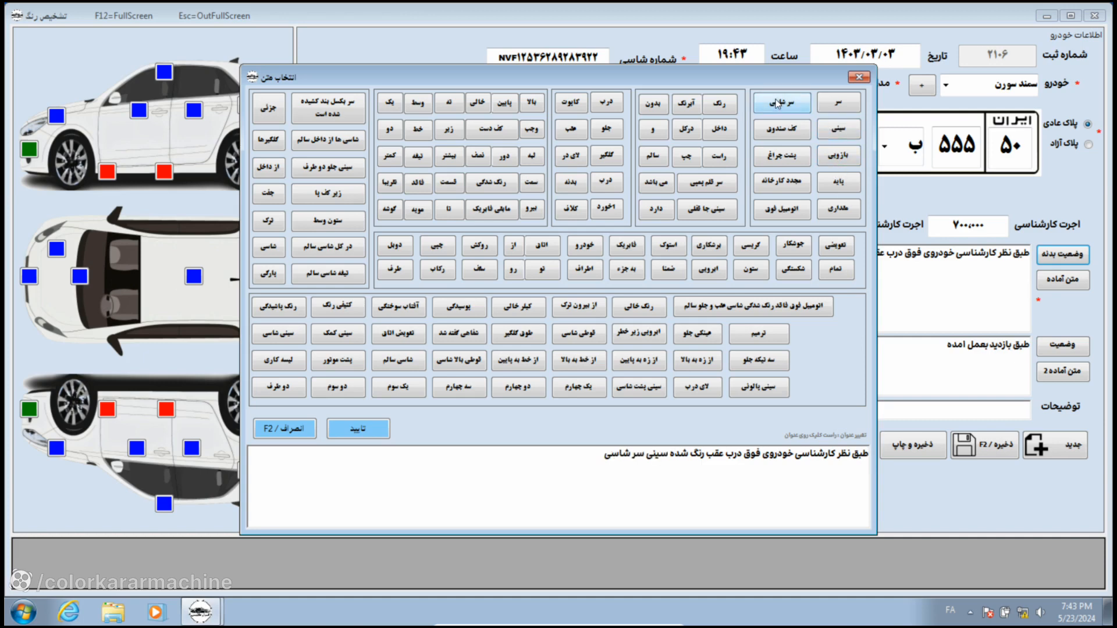
click(368, 431)
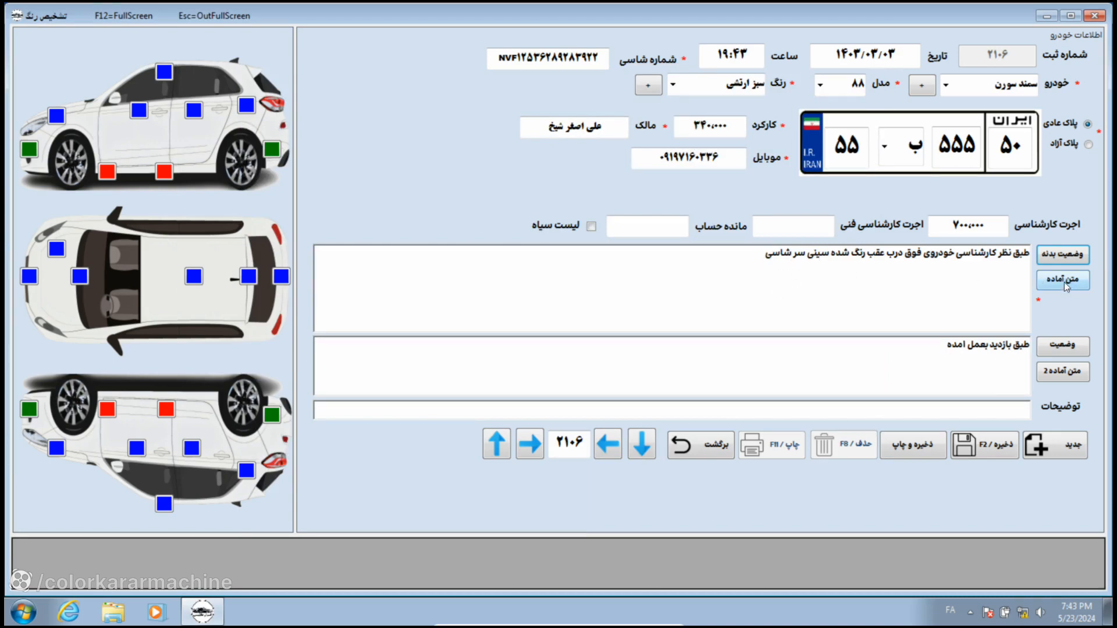
Step: Append preset text 106, خوردگی شدید, to the body-status note
click(1063, 282)
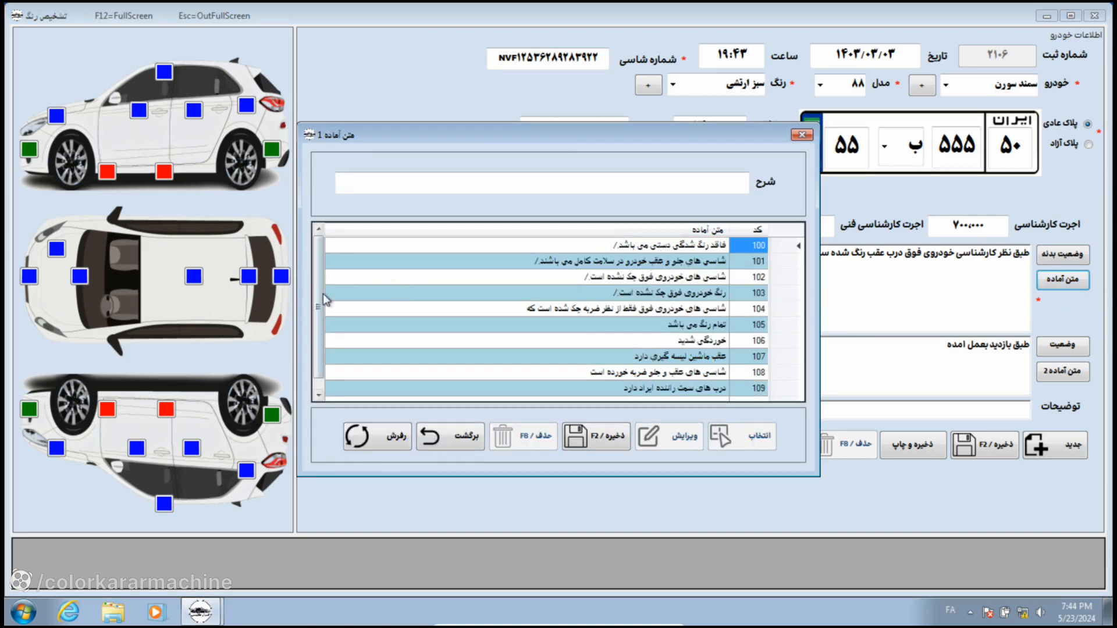
scroll(324, 300, down, 1)
click(760, 325)
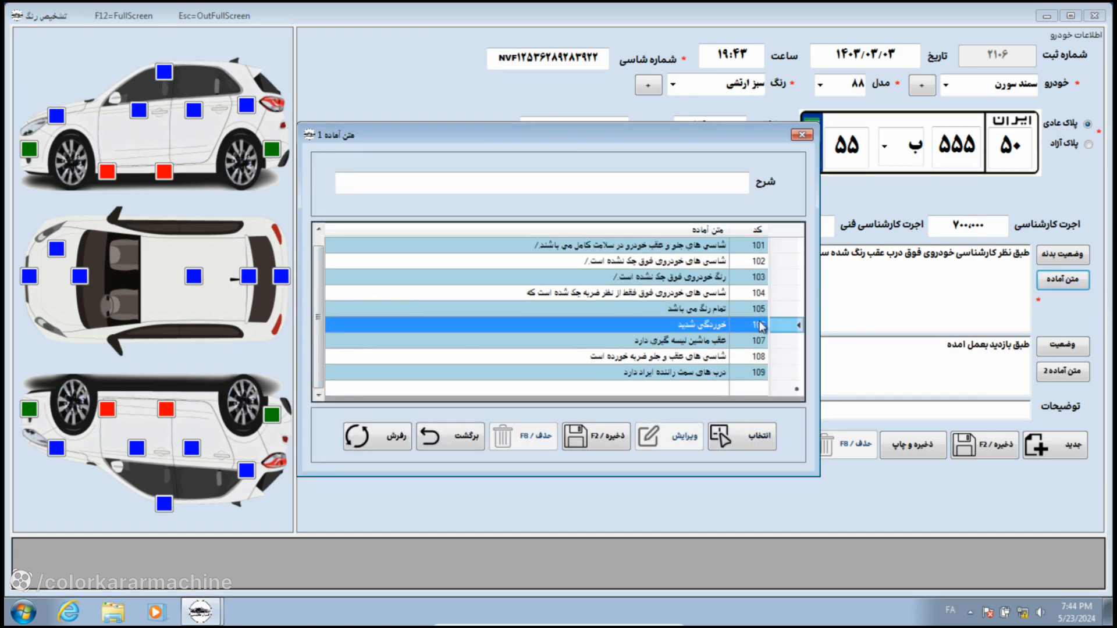
click(733, 432)
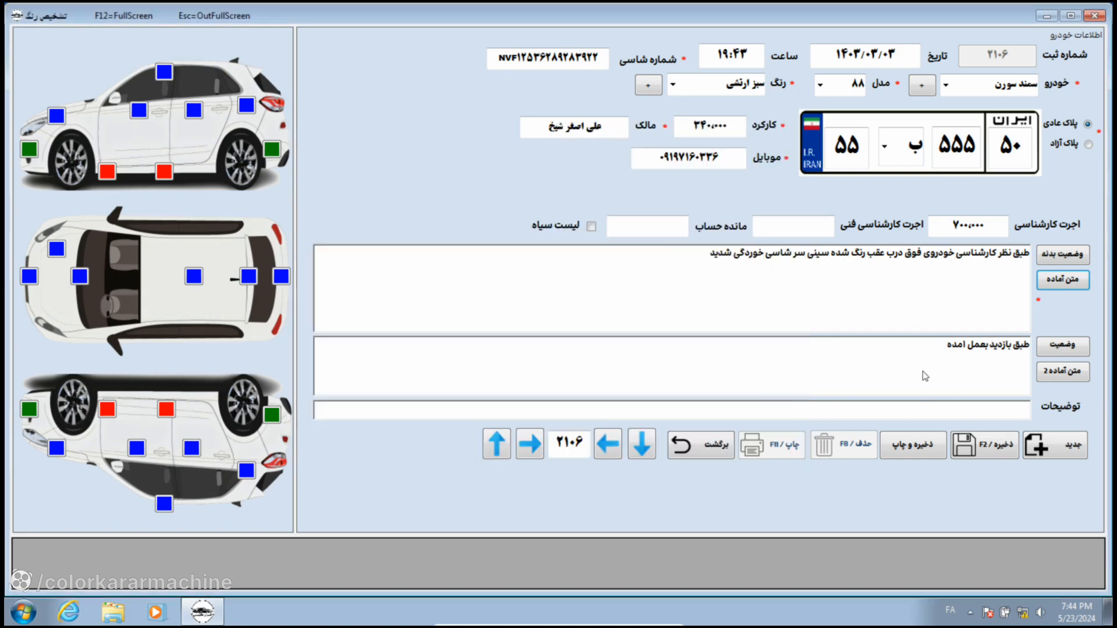
Step: Save a new preset 'درب عقب ضربه' (row 110) and append it to the body-status note
click(1065, 280)
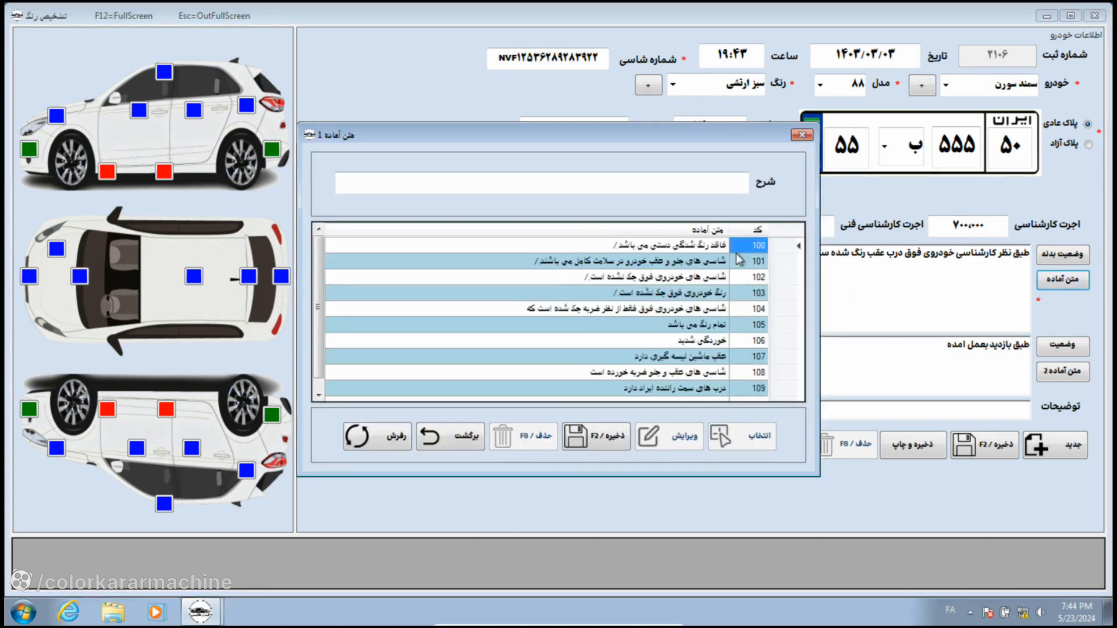
click(702, 189)
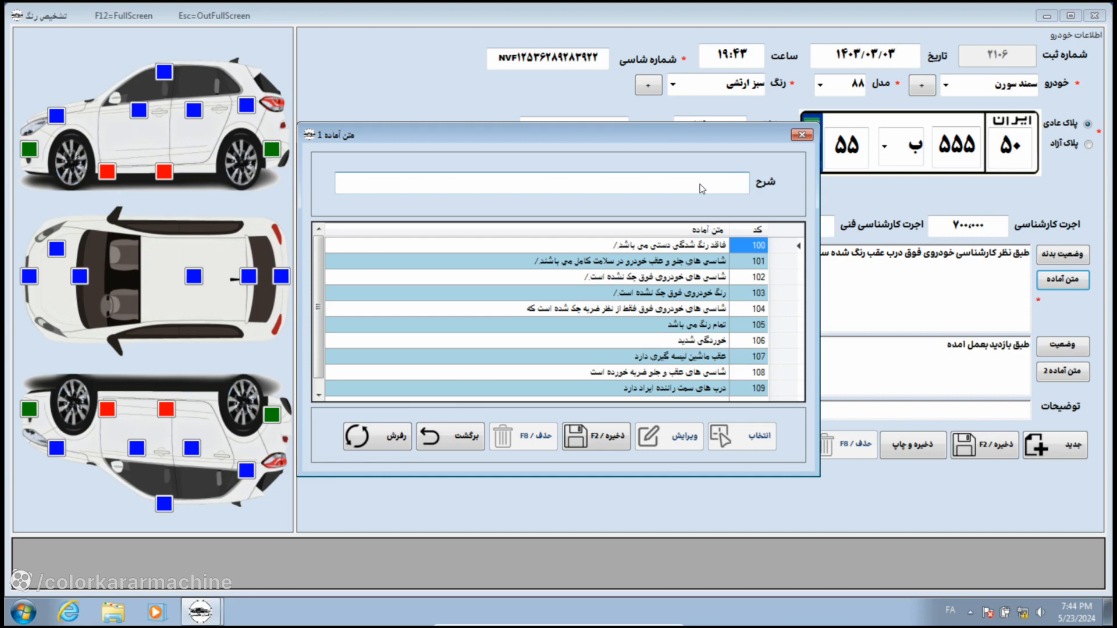
text(درب عقب ضربه)
click(595, 435)
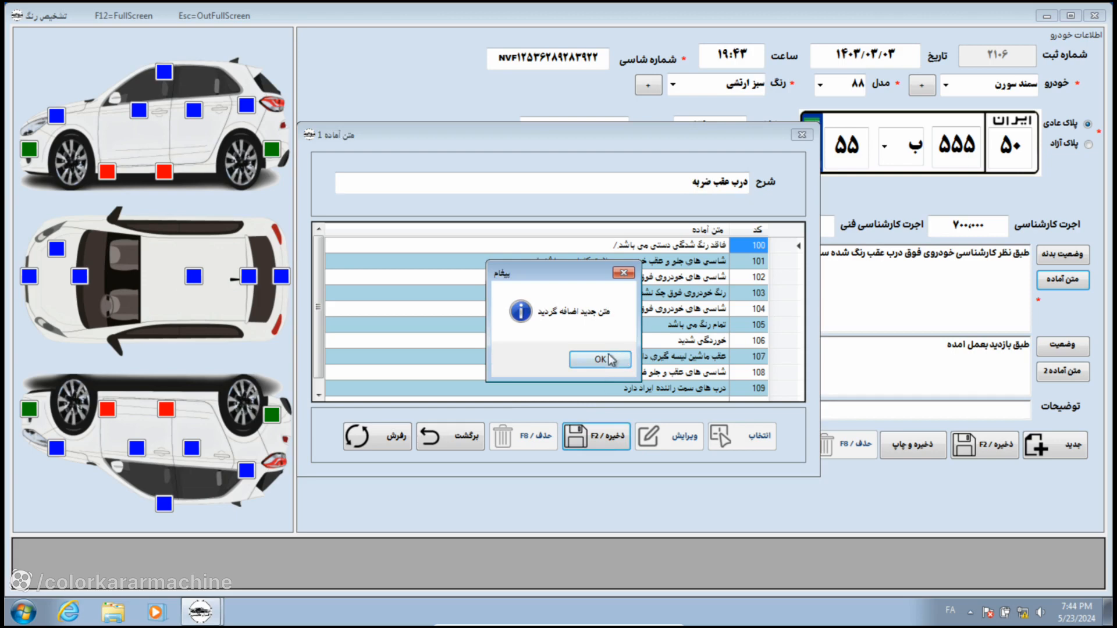
click(608, 360)
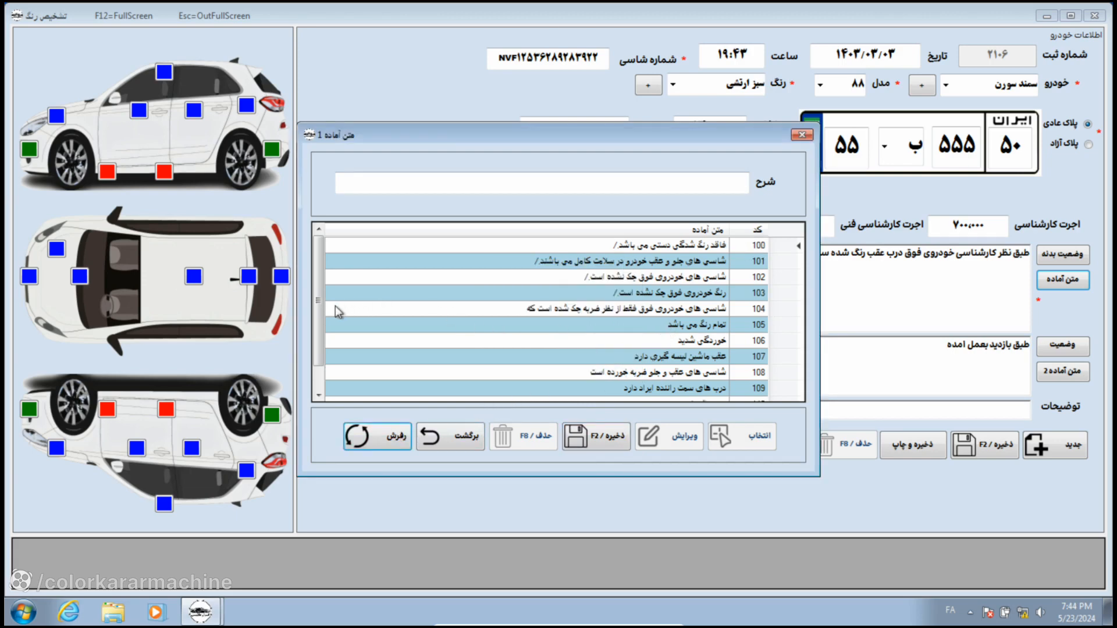
drag(316, 309, 317, 376)
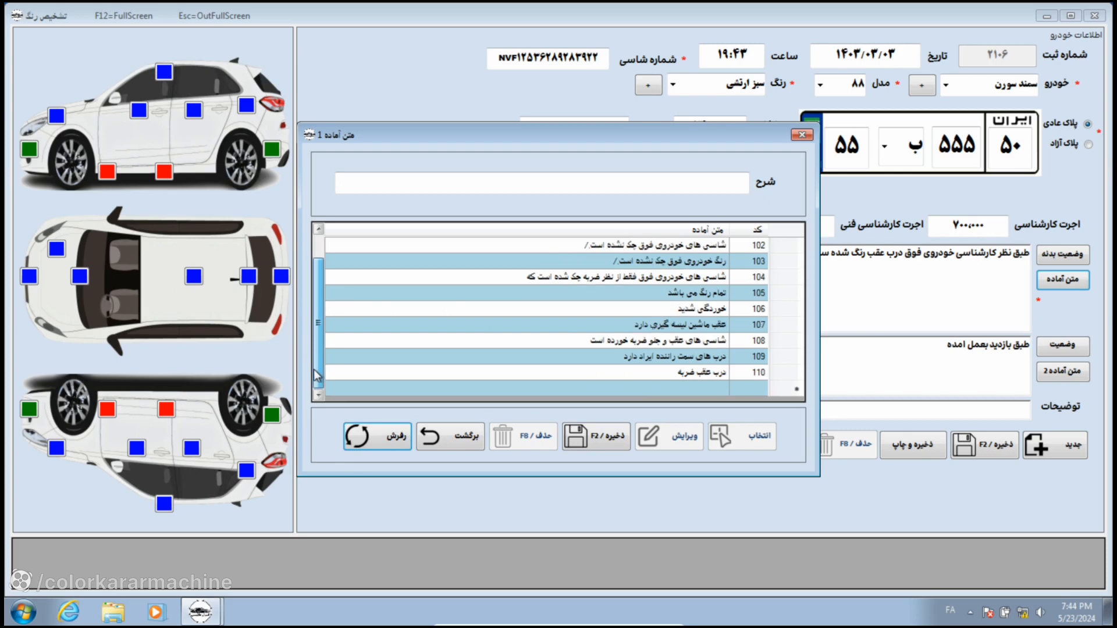
click(673, 372)
click(732, 441)
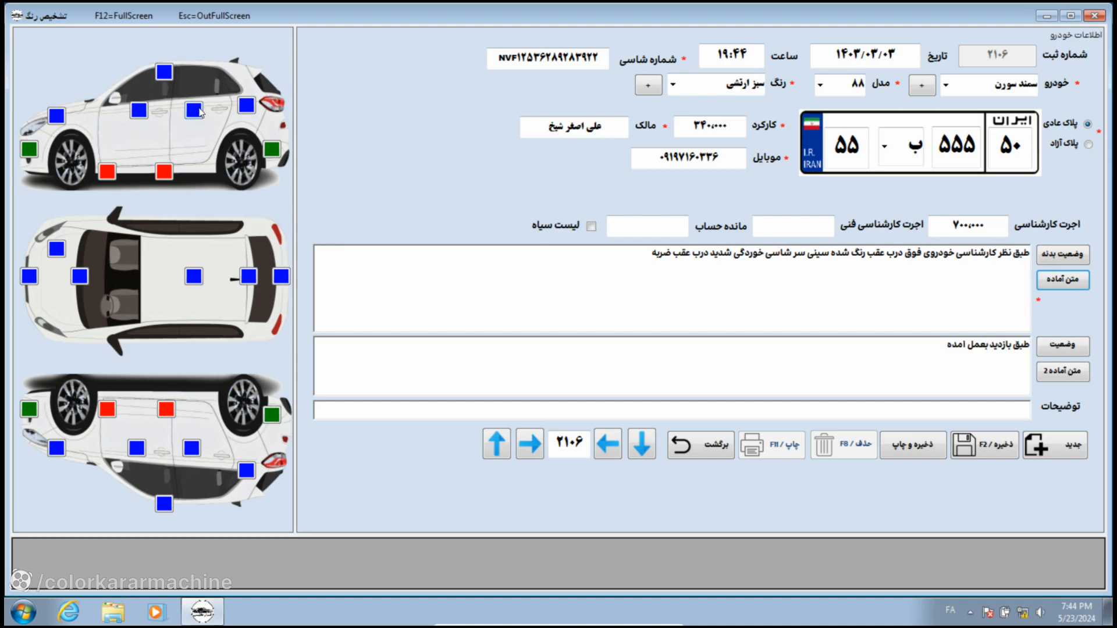
click(194, 110)
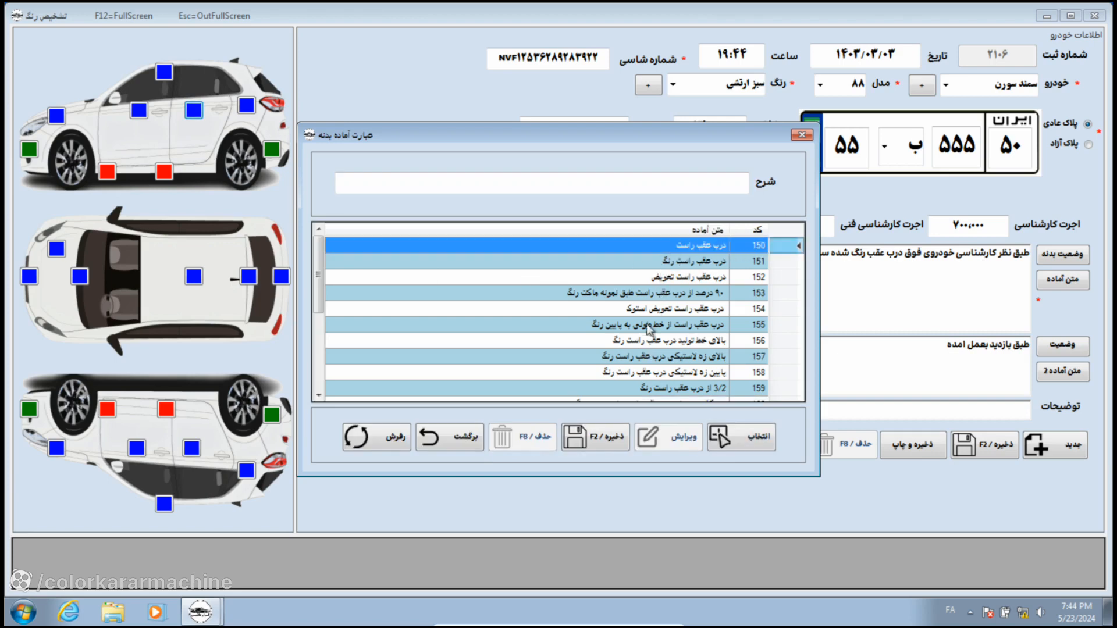
scroll(662, 352, down, 4)
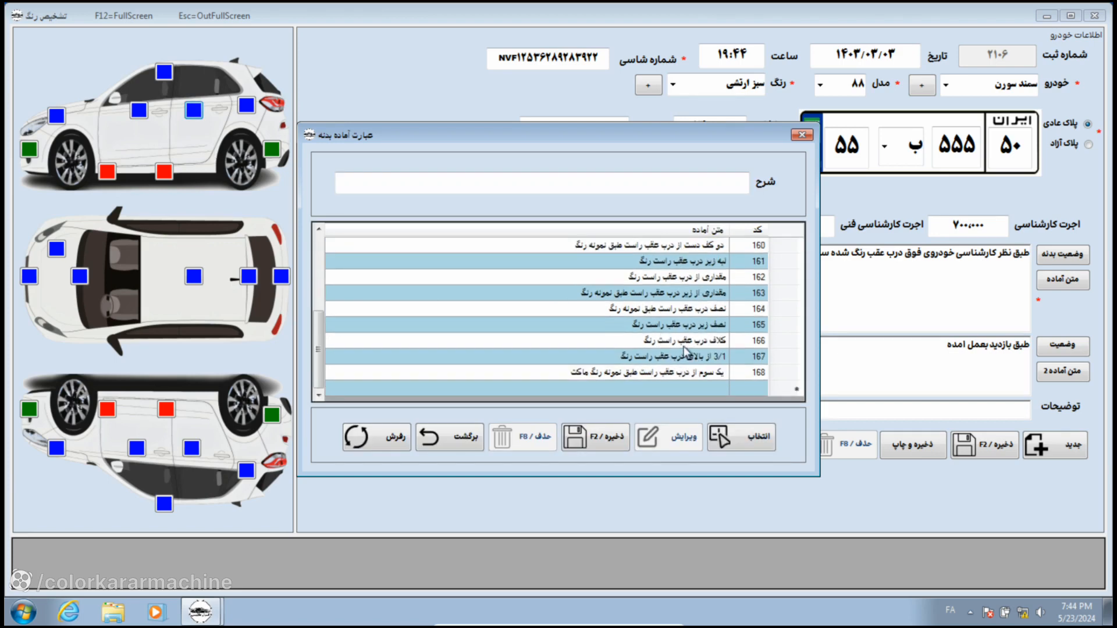
click(699, 357)
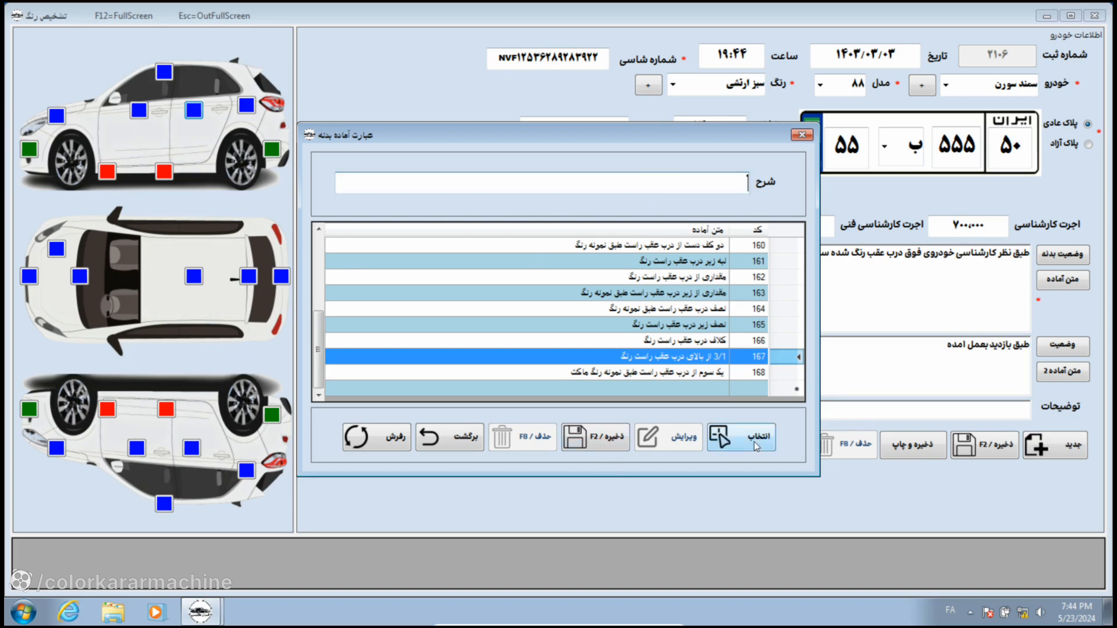
click(802, 135)
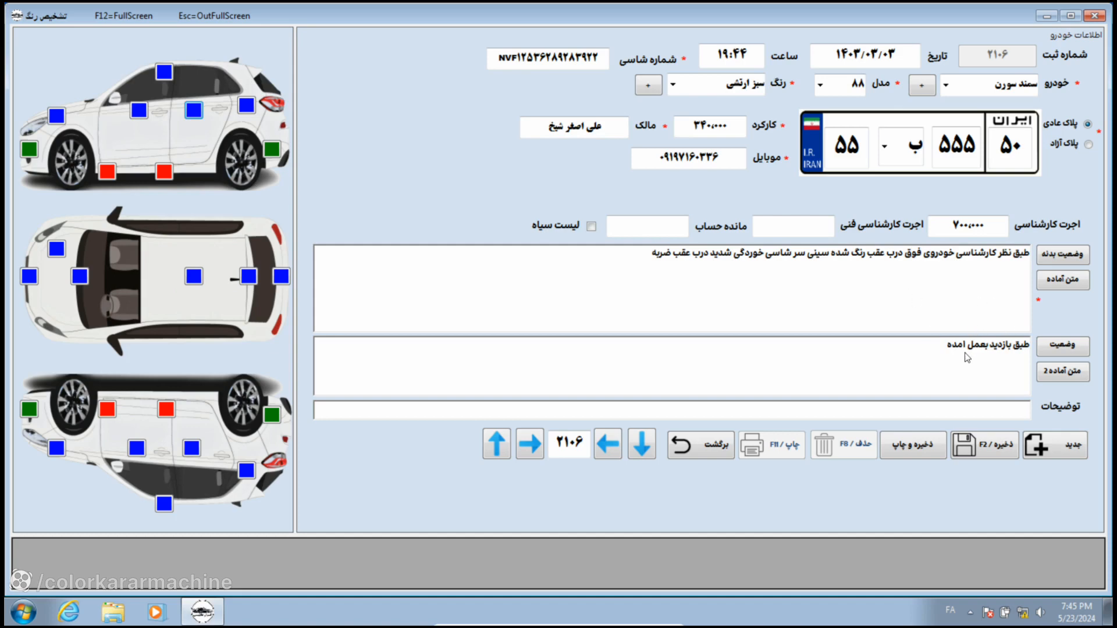
click(931, 312)
click(924, 320)
Step: Delete the existing status note text 'طبق بازدید بعمل امده'
click(847, 356)
drag(930, 351, 1027, 349)
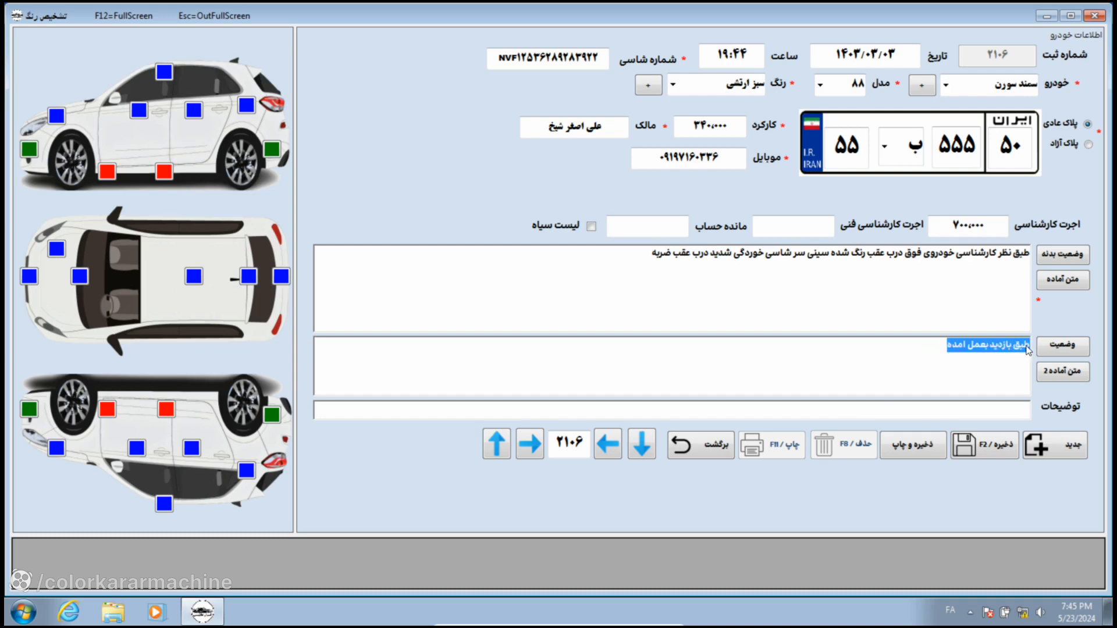
key(Delete)
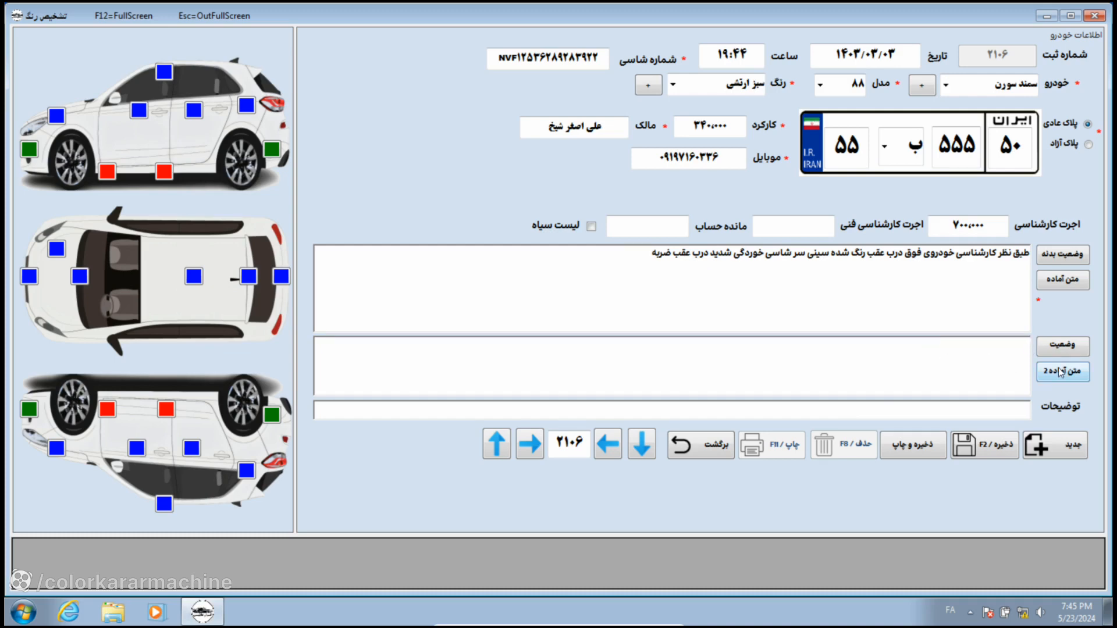
Step: Insert the ready-made word تمام into the technical status note
click(1057, 376)
click(802, 138)
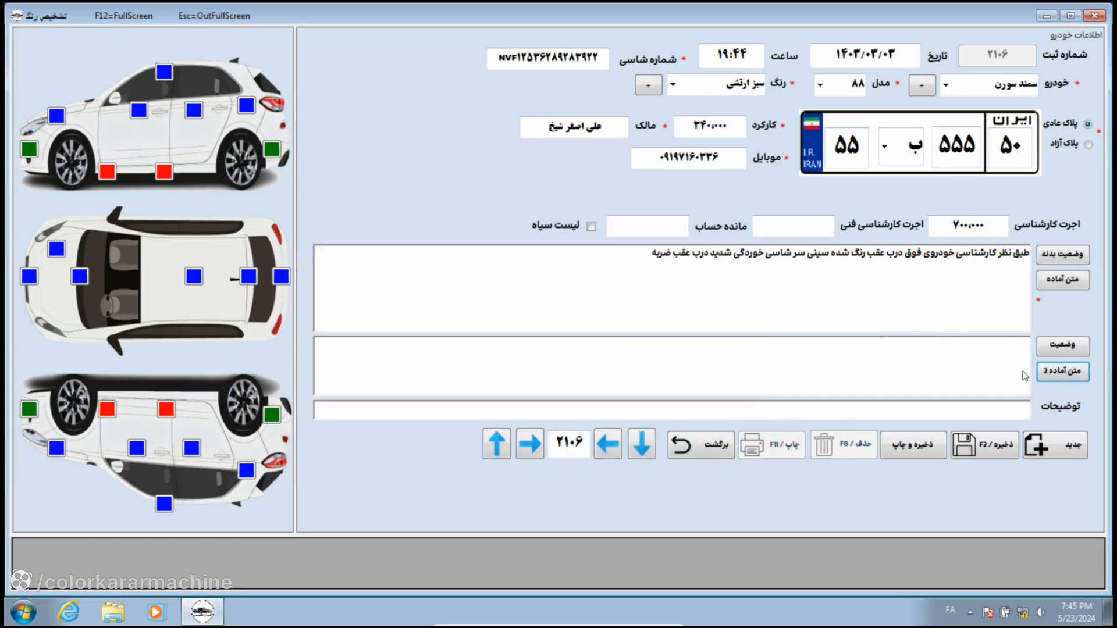
click(1059, 369)
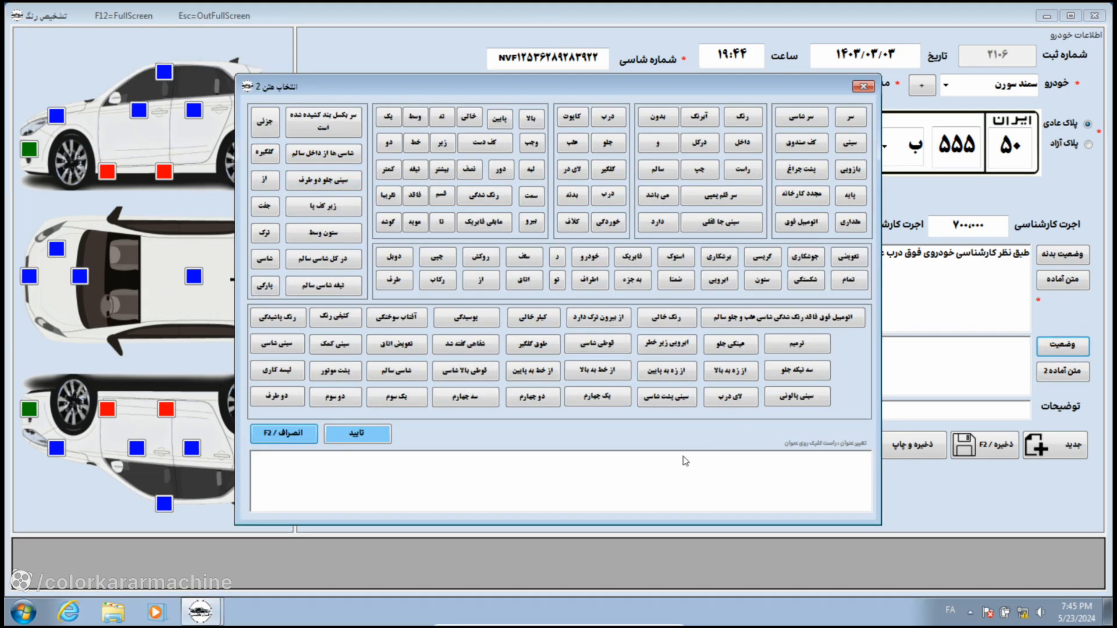
right_click(849, 283)
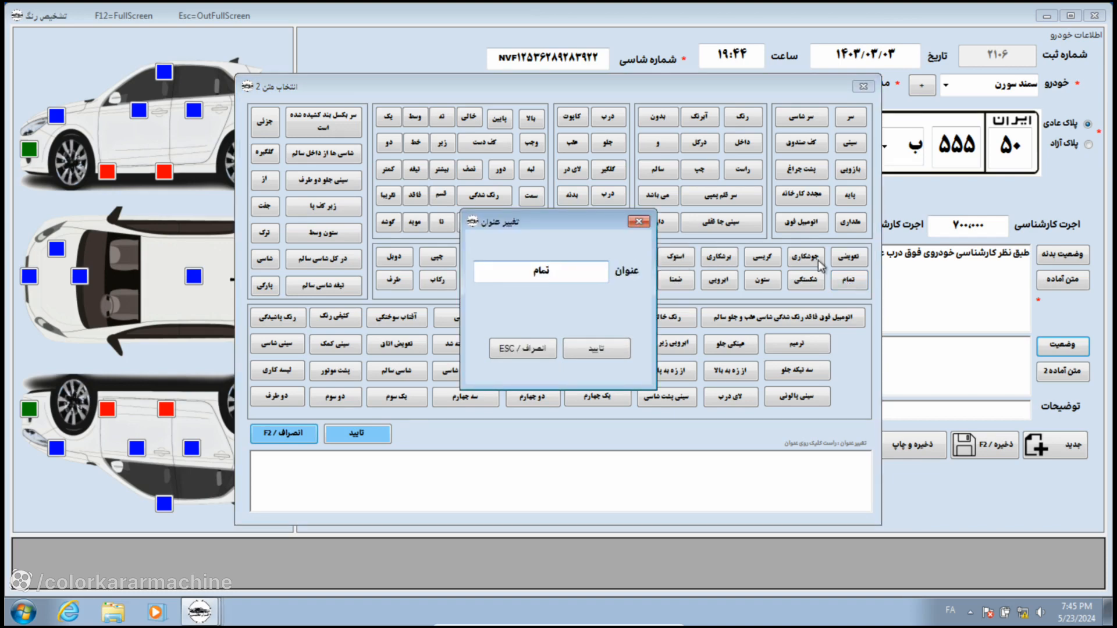
double_click(548, 279)
click(594, 349)
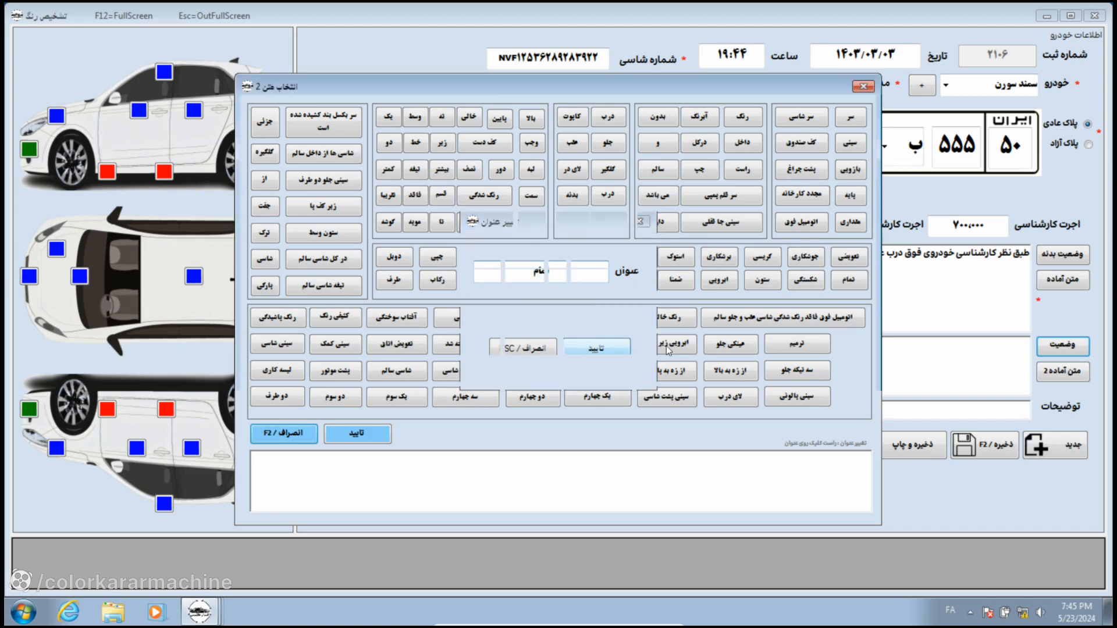
click(856, 285)
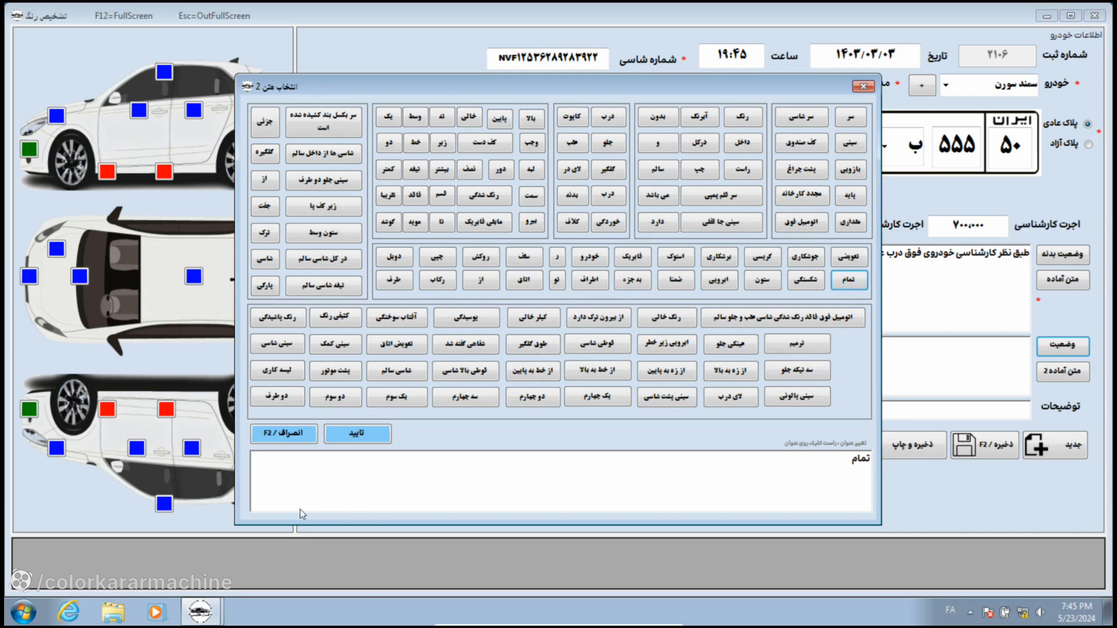
click(372, 437)
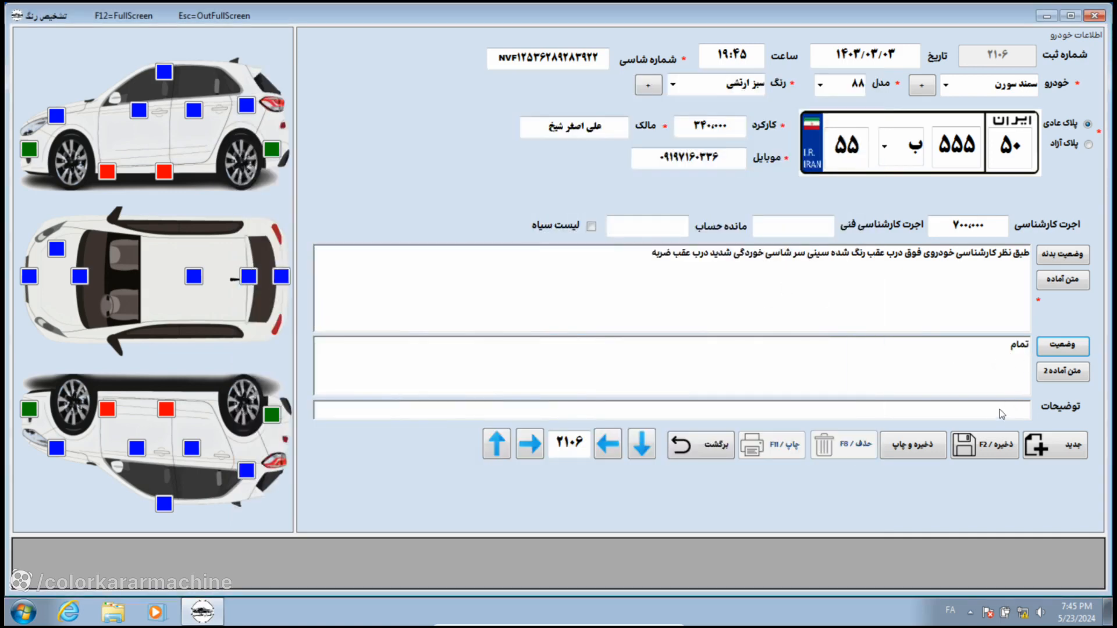
Step: Keep the standard Iran plate style and save inspection record 2106, confirming the success message
click(1076, 145)
click(1087, 124)
click(989, 453)
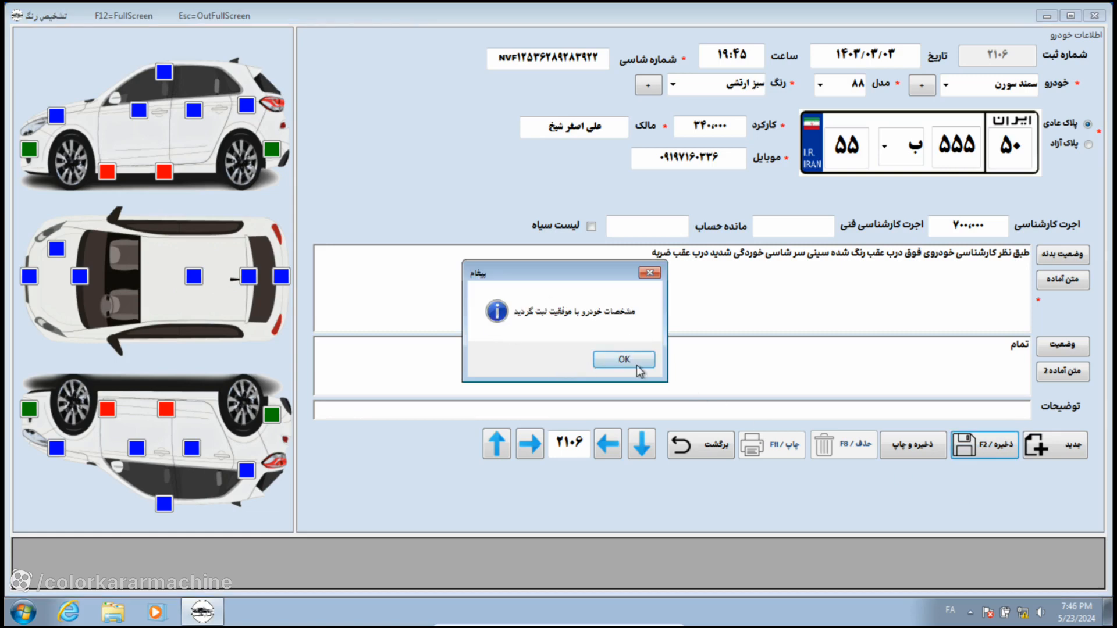
click(631, 360)
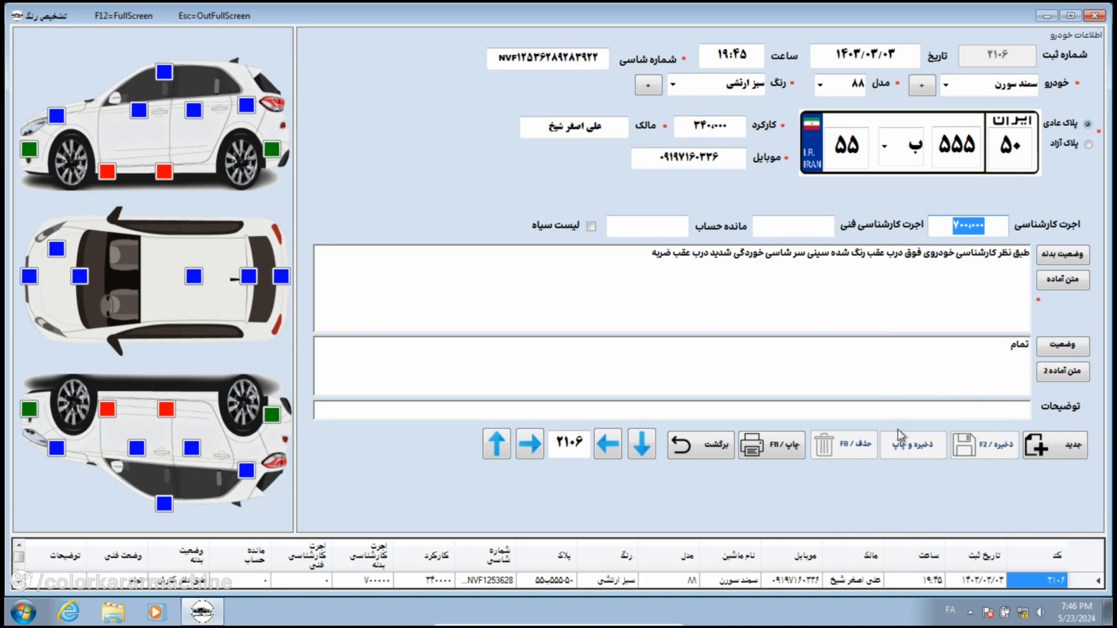
click(784, 450)
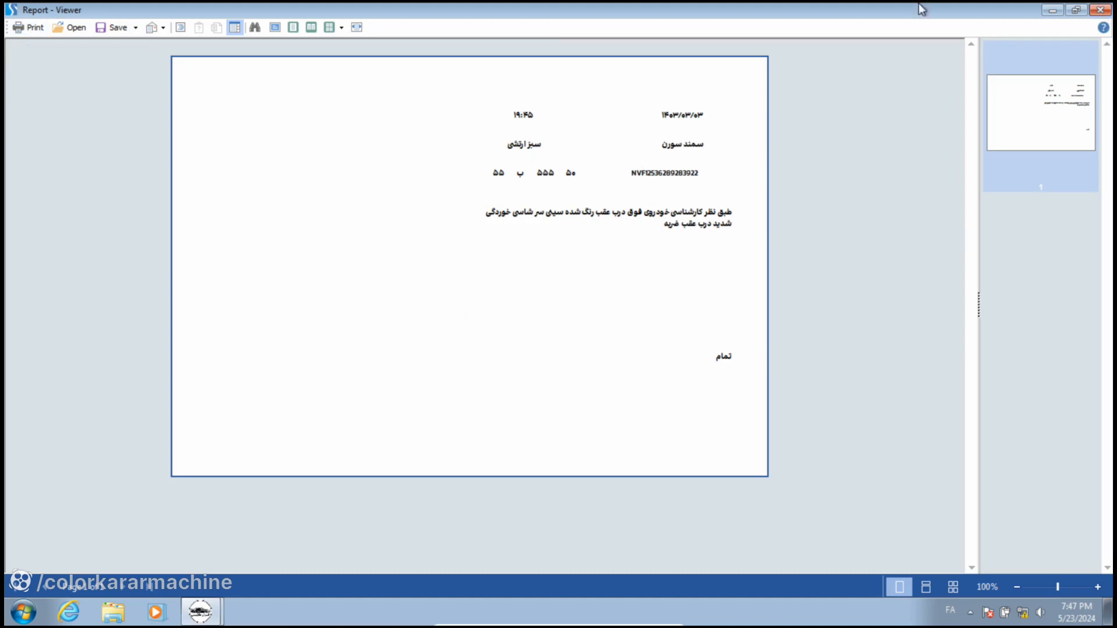
click(1099, 11)
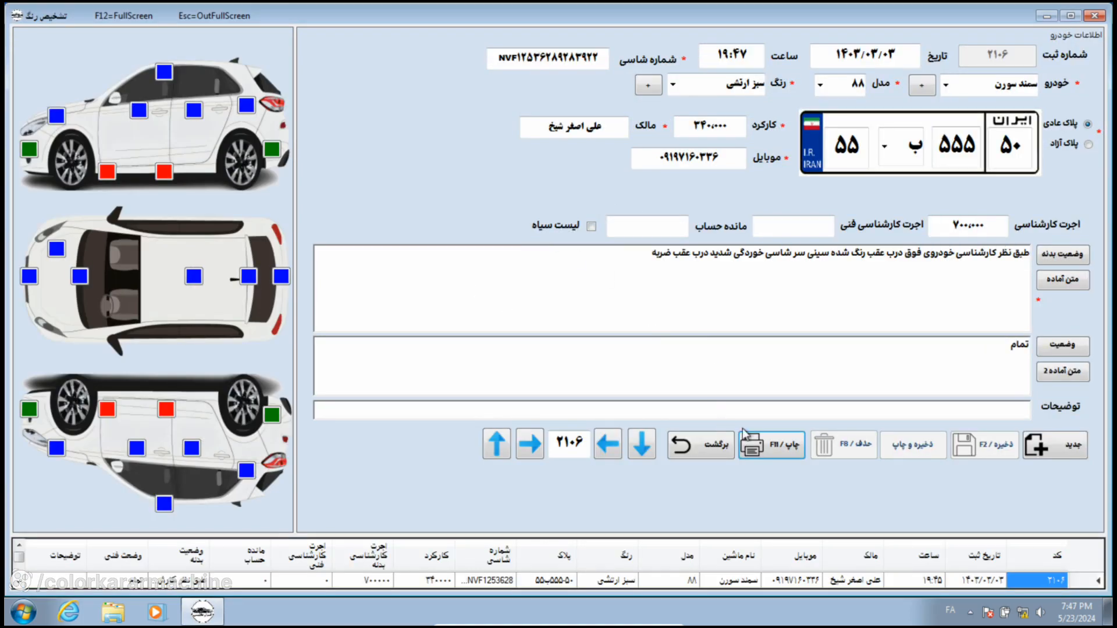
Step: Open the Report.mrt layout in Stimulsoft Designer and inspect its {Saat}, {Tarikh}, {ShomarehShasi} and body-status fields
click(776, 447)
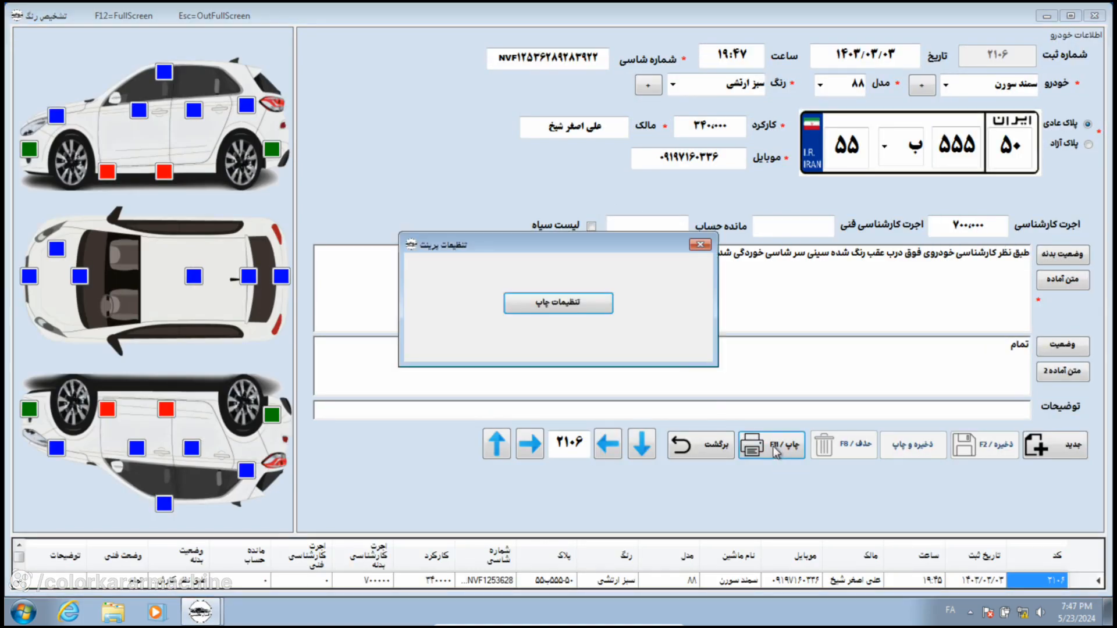
click(576, 301)
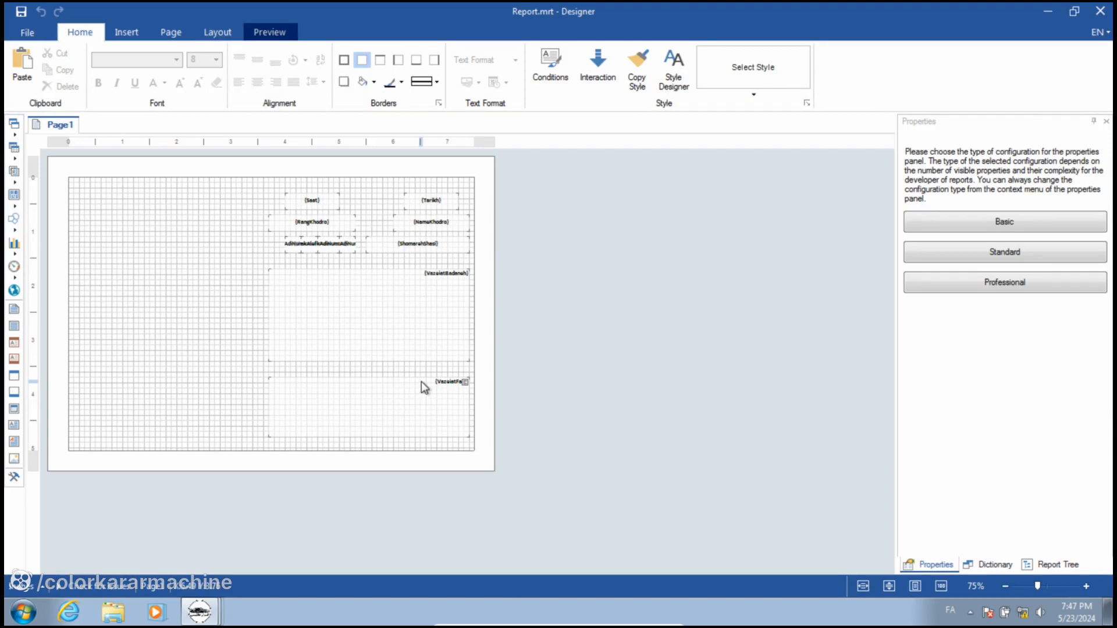
click(421, 296)
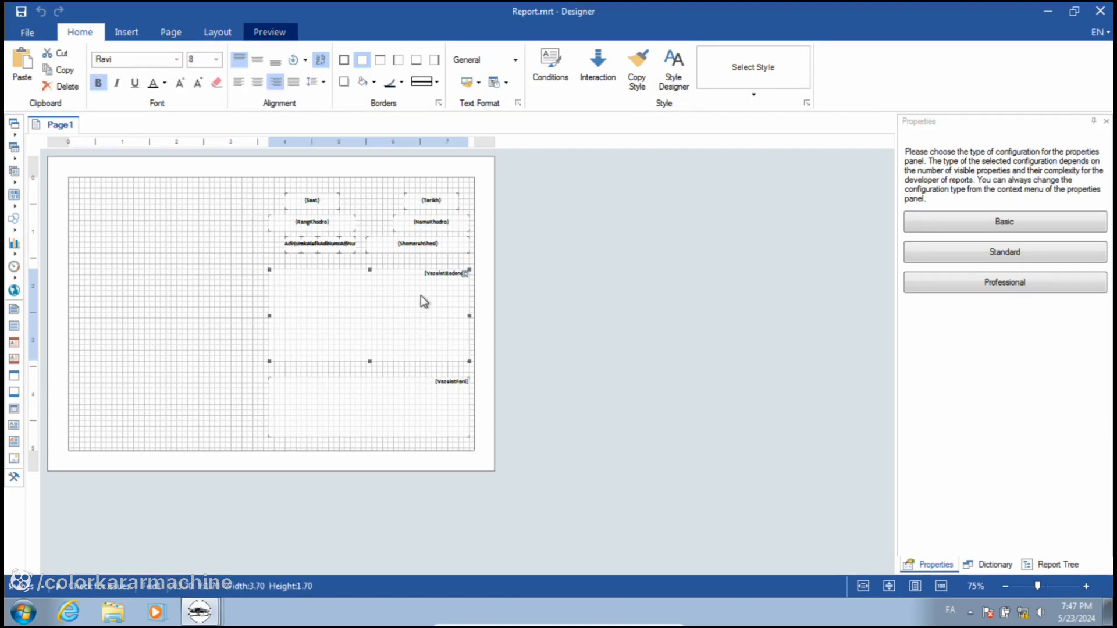
click(311, 199)
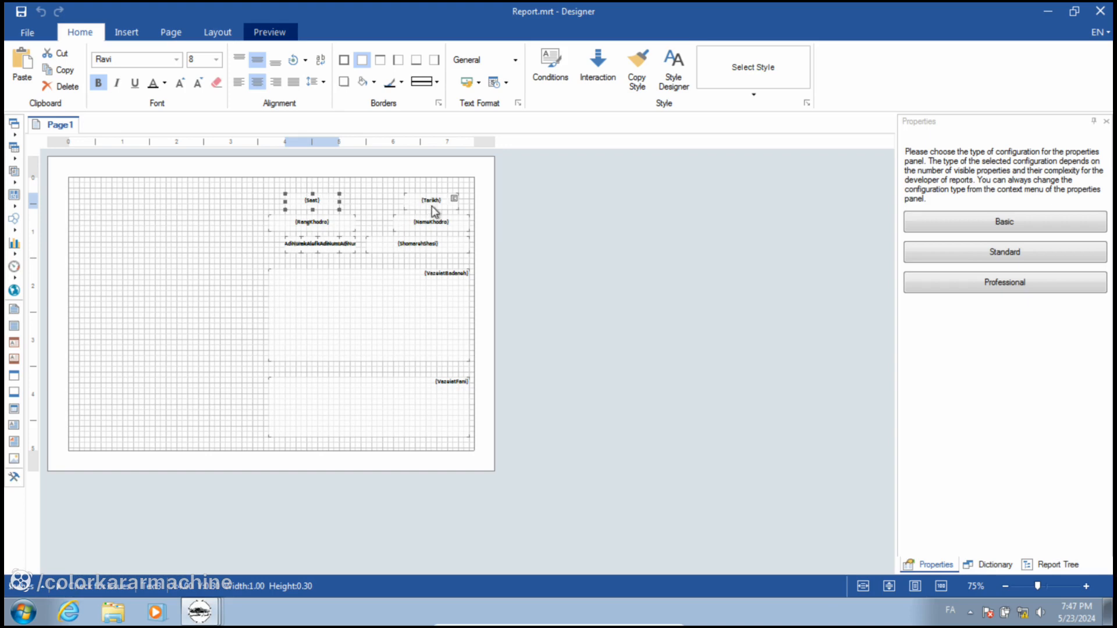
drag(434, 212, 434, 228)
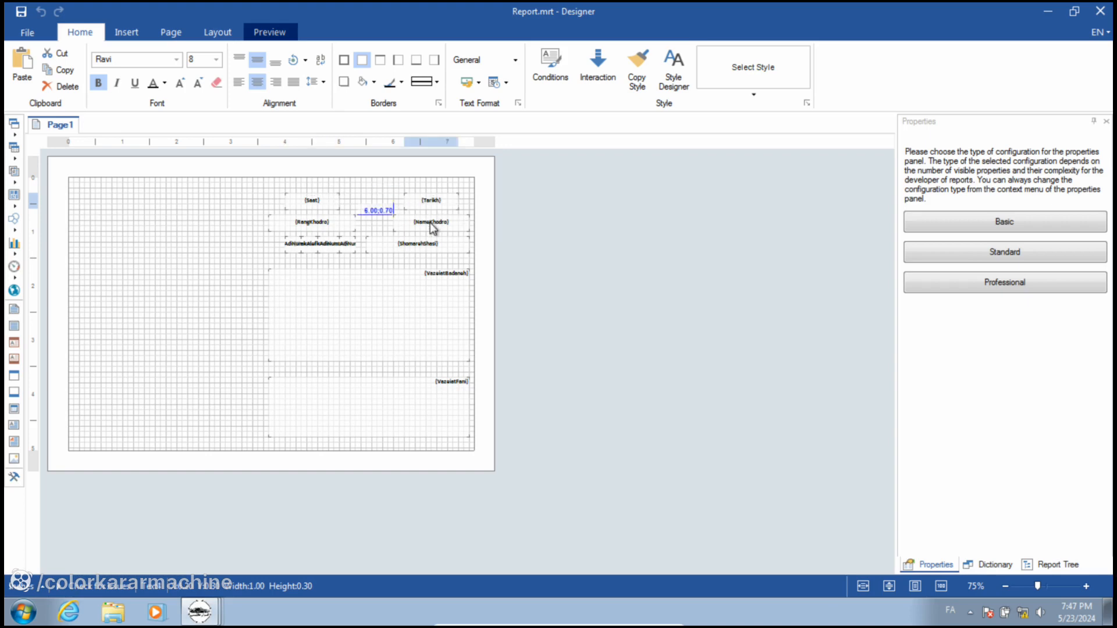
click(421, 247)
click(396, 282)
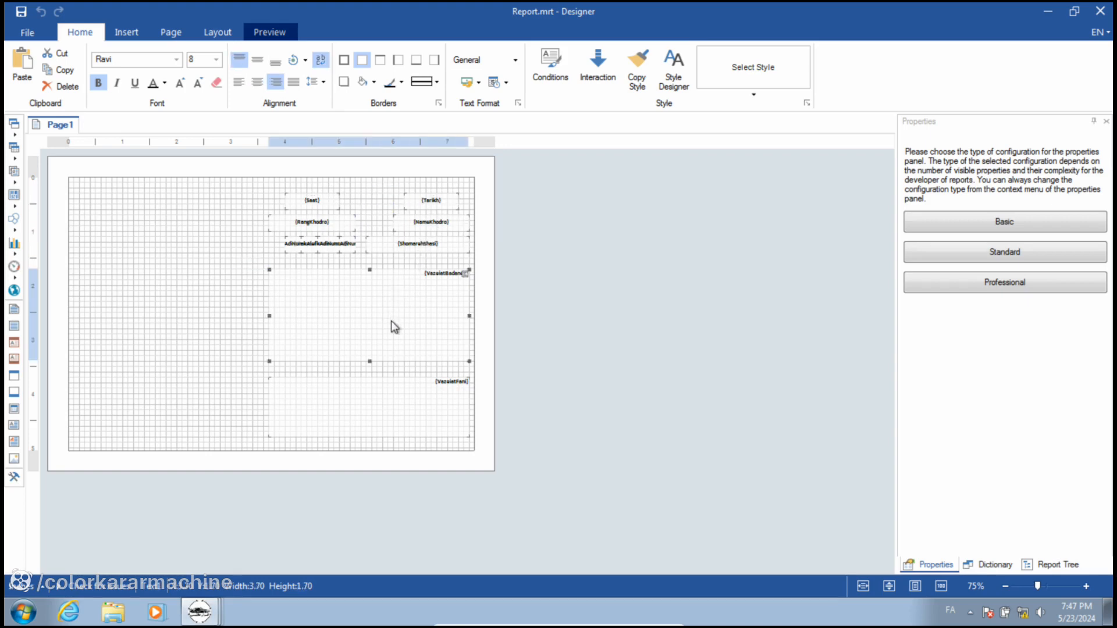
click(170, 315)
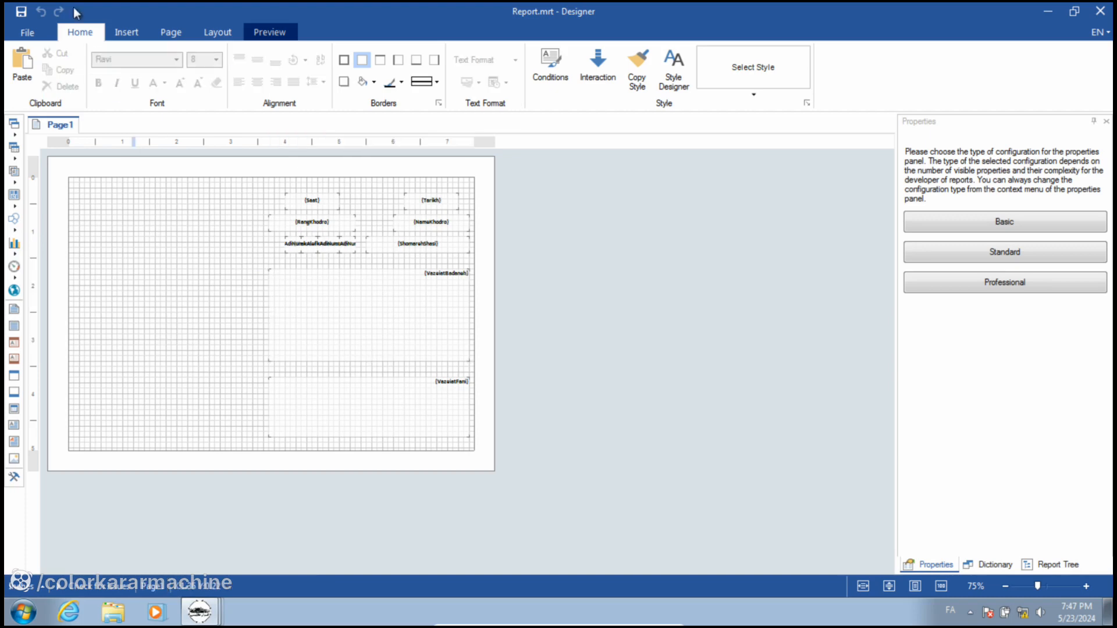
Step: Close the report designer and print settings, then open the work report listing five saved records
click(1107, 14)
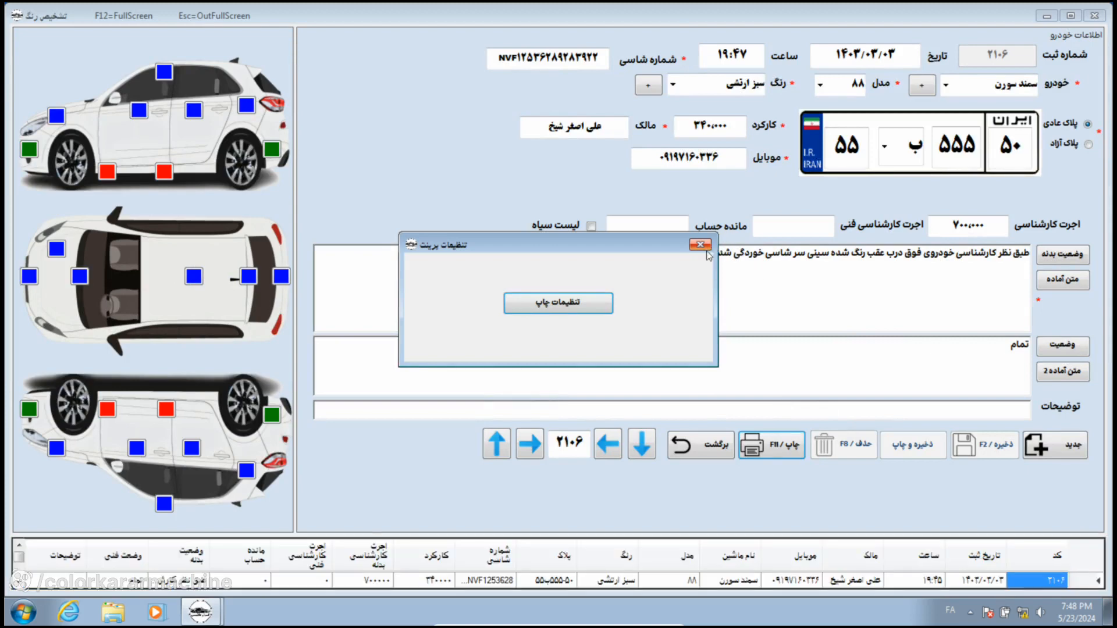
click(700, 245)
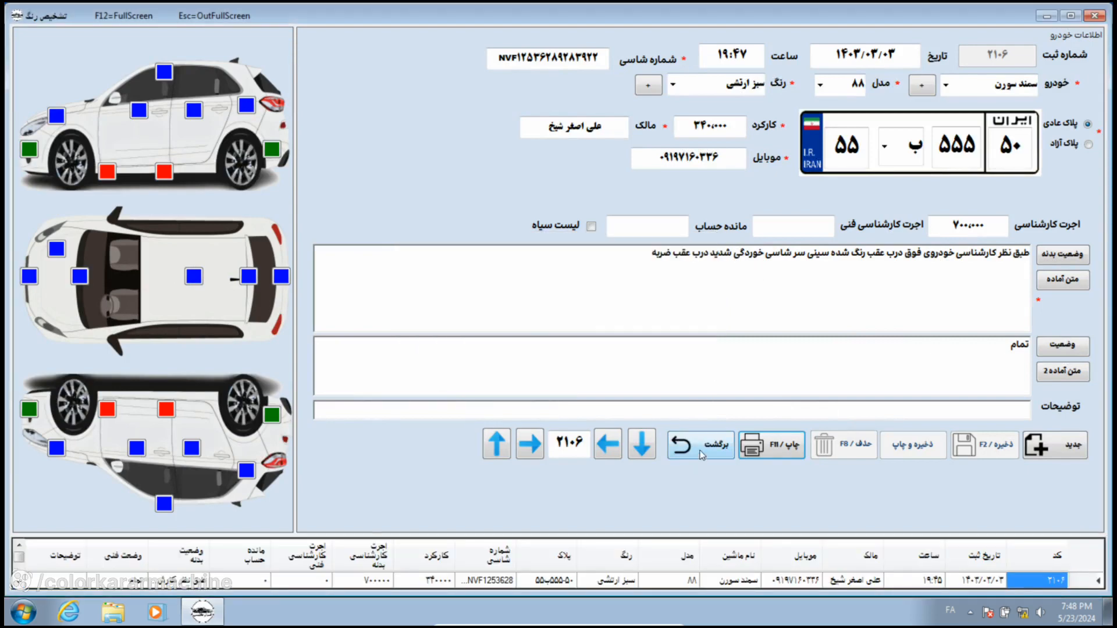
click(704, 443)
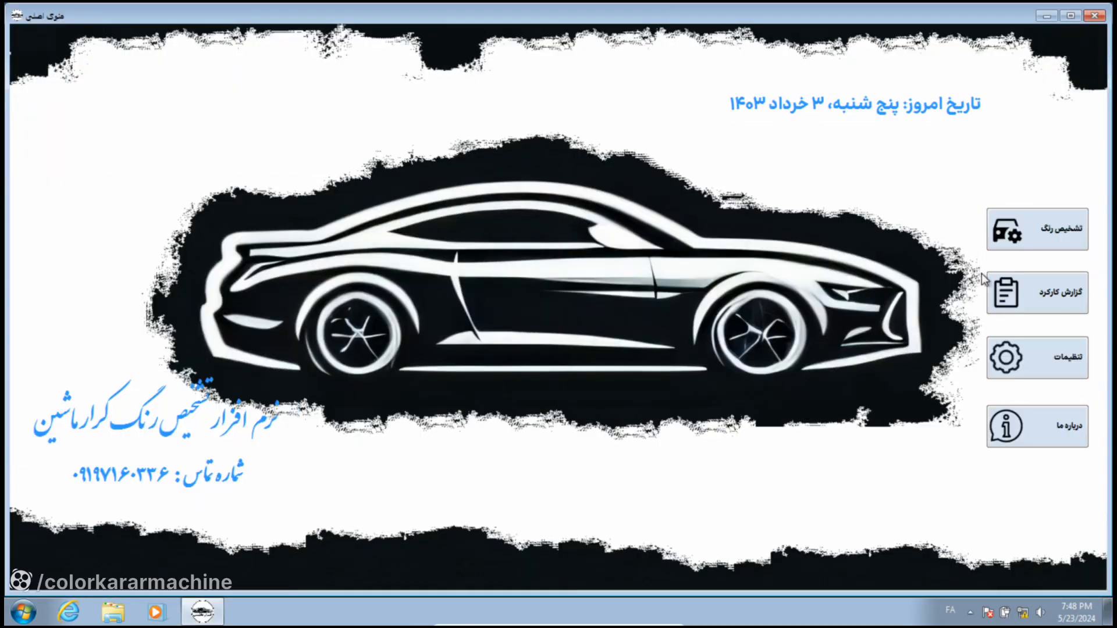
click(1048, 298)
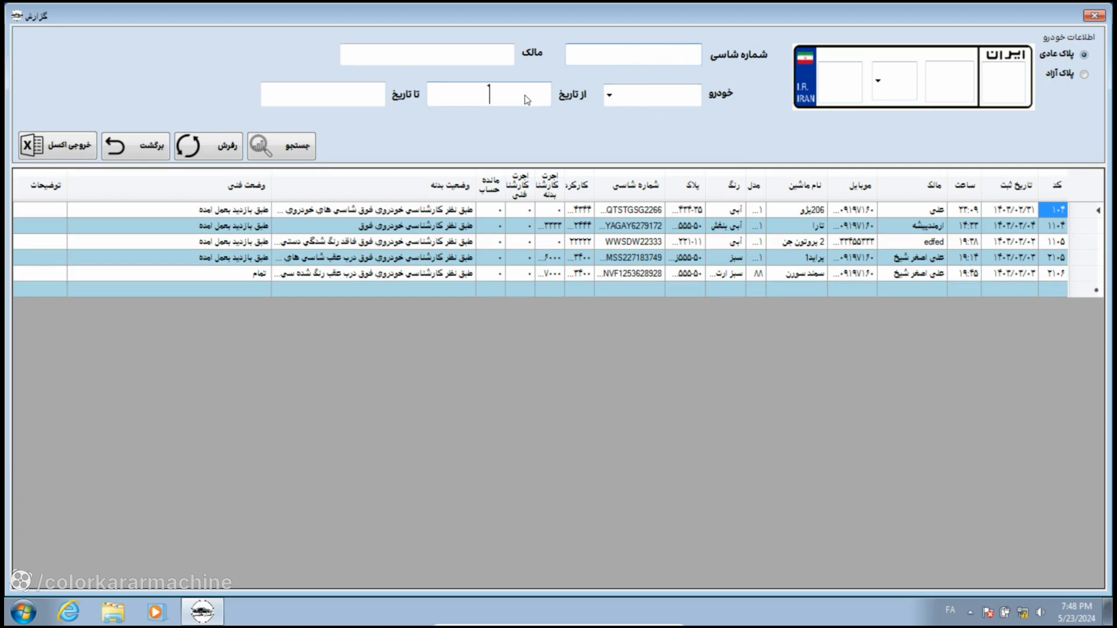
Step: Filter the work report by the تارا vehicle model, then return to the main menu
click(319, 103)
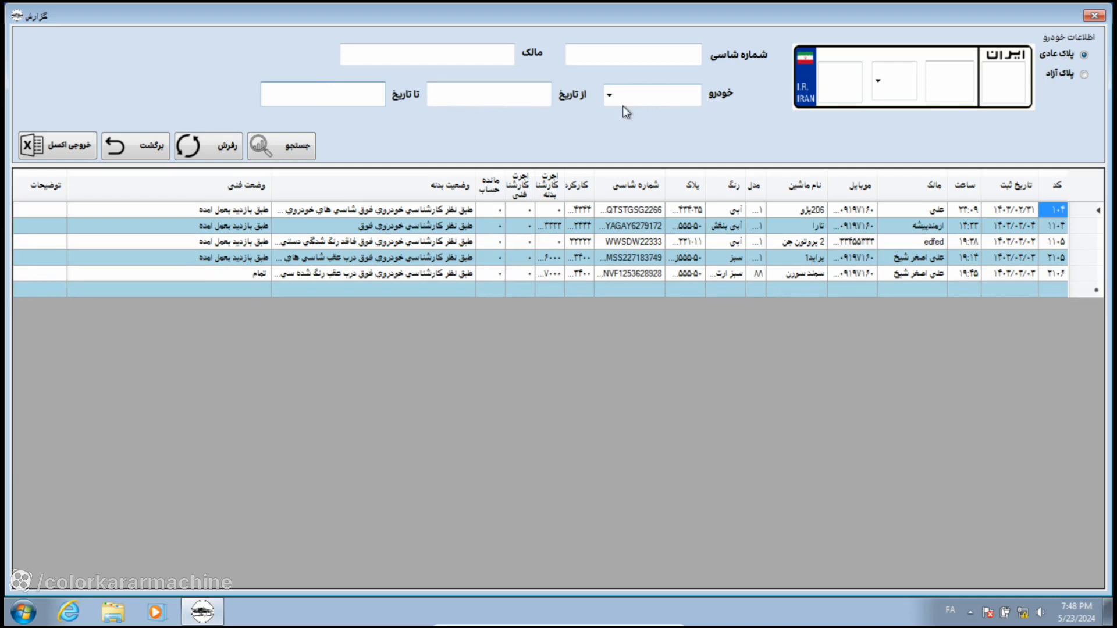
click(609, 96)
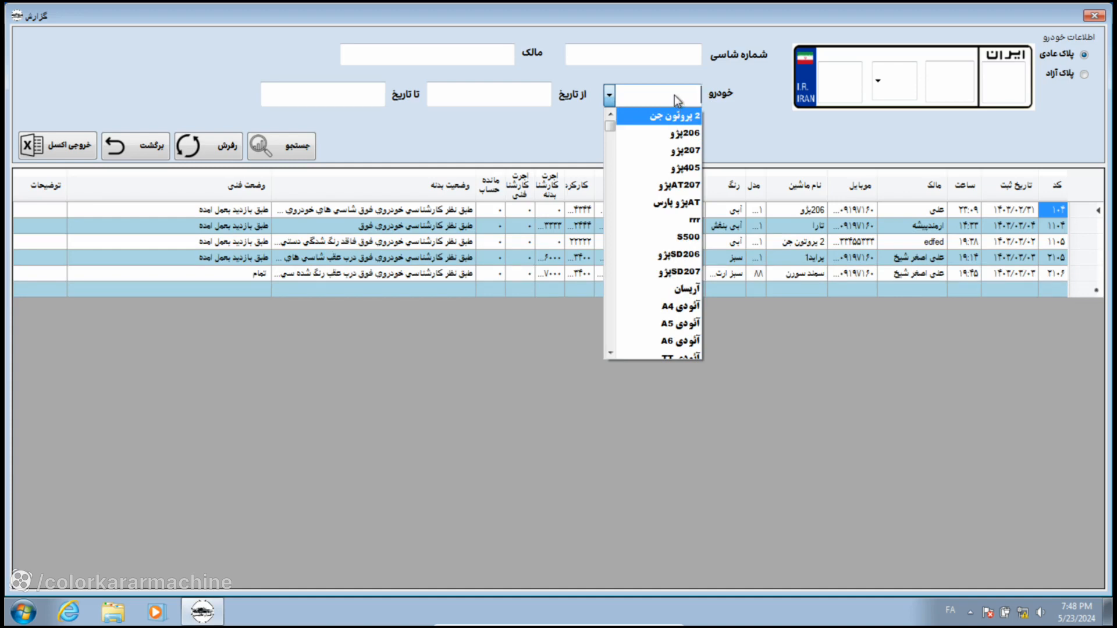
text(ت)
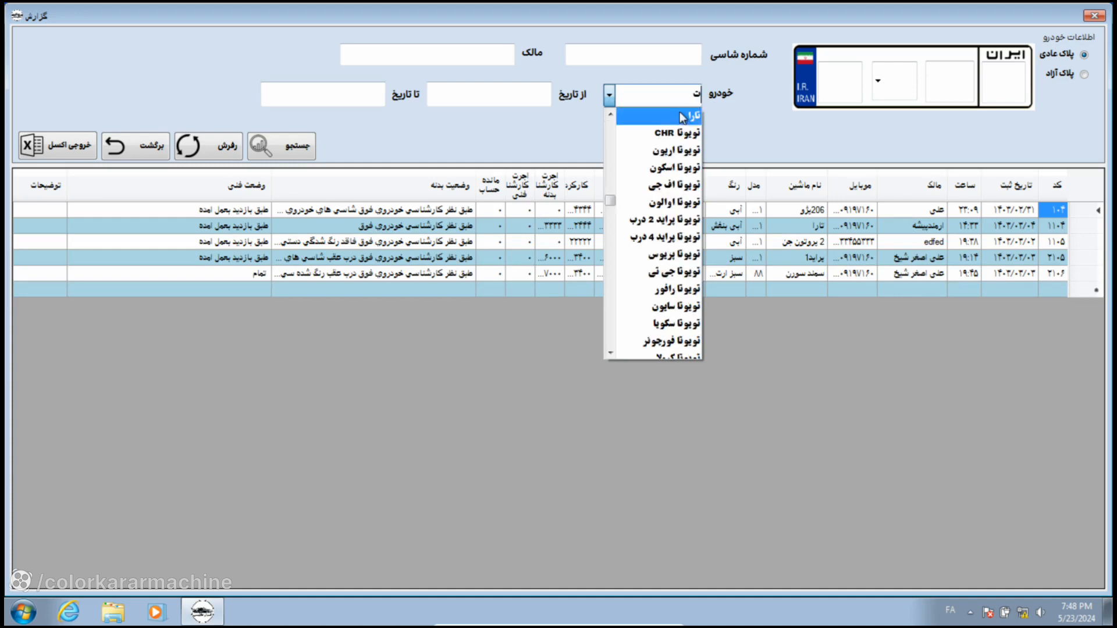
click(684, 116)
click(284, 149)
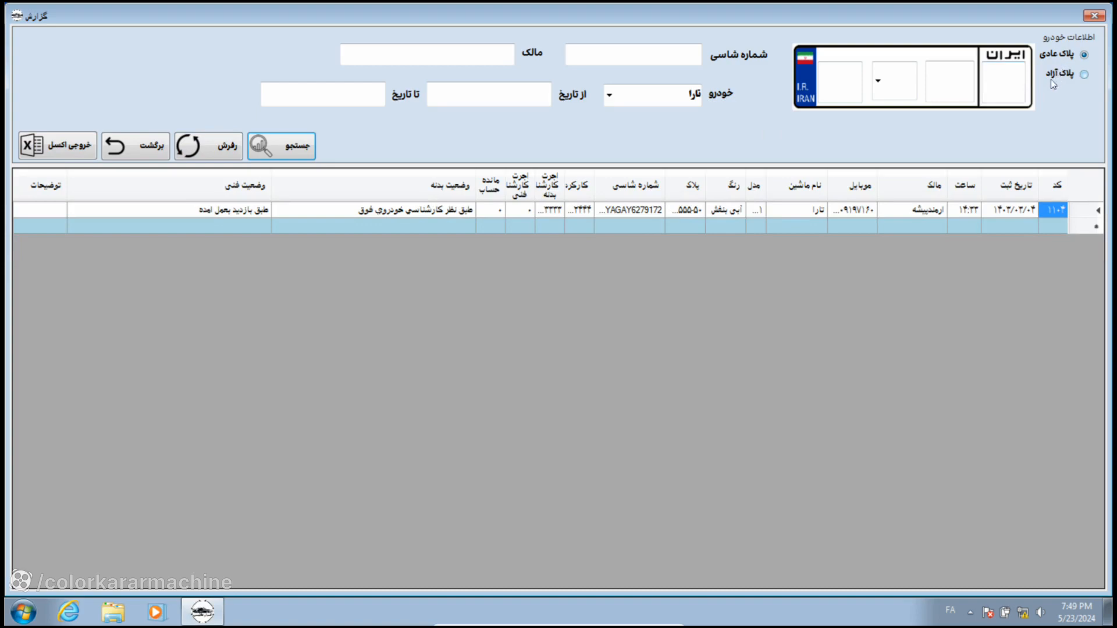
click(130, 147)
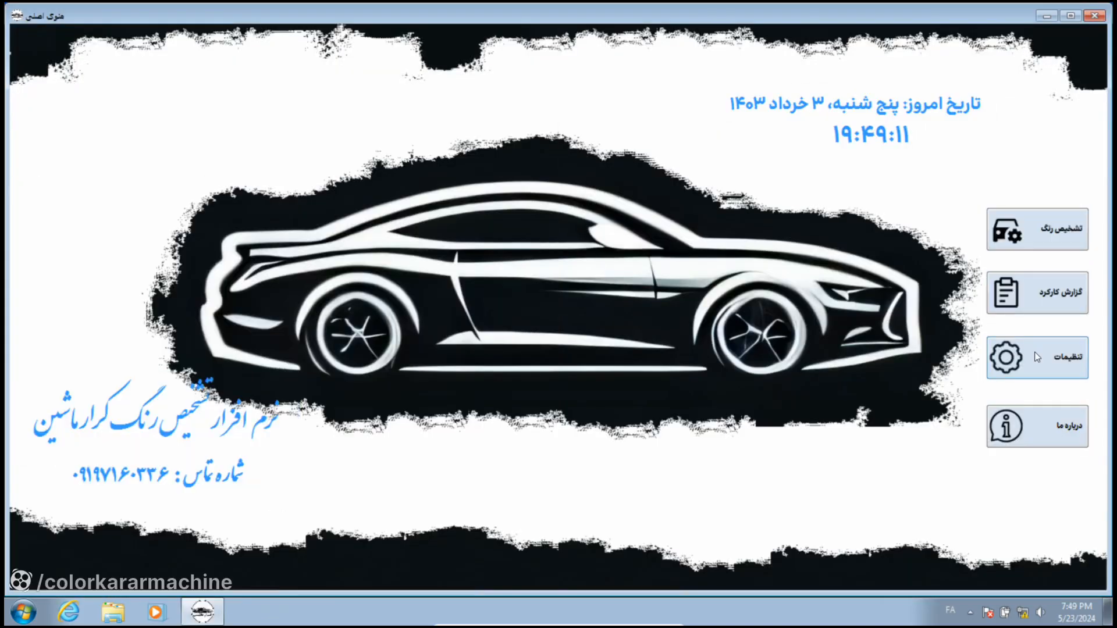
Step: Open the settings' data backup and restore dialog for branch 1
click(1034, 352)
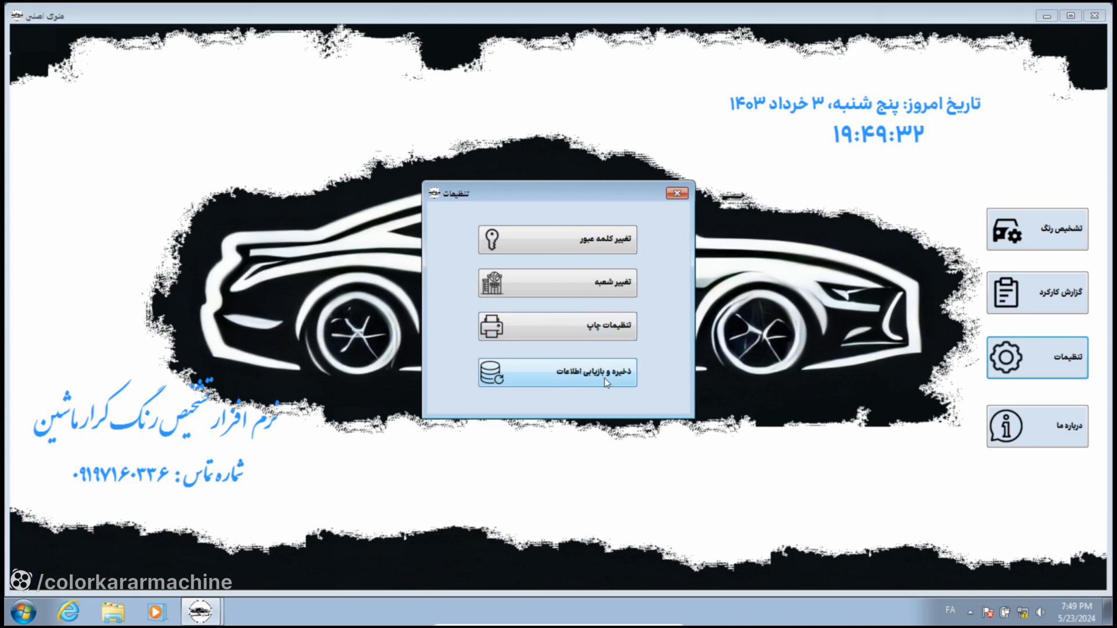
click(564, 379)
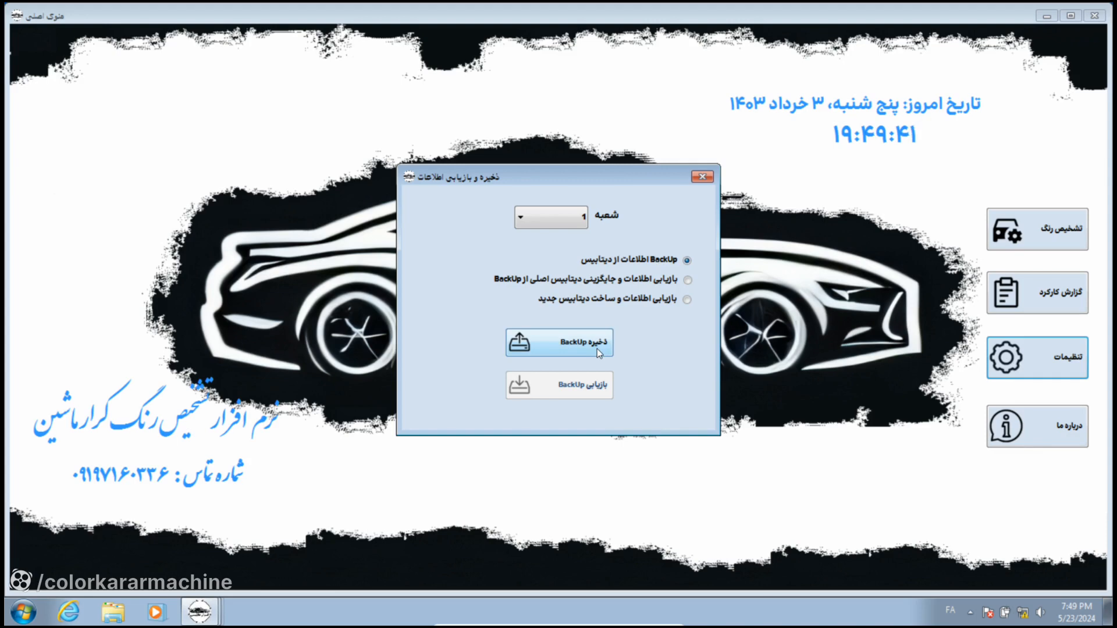
click(582, 345)
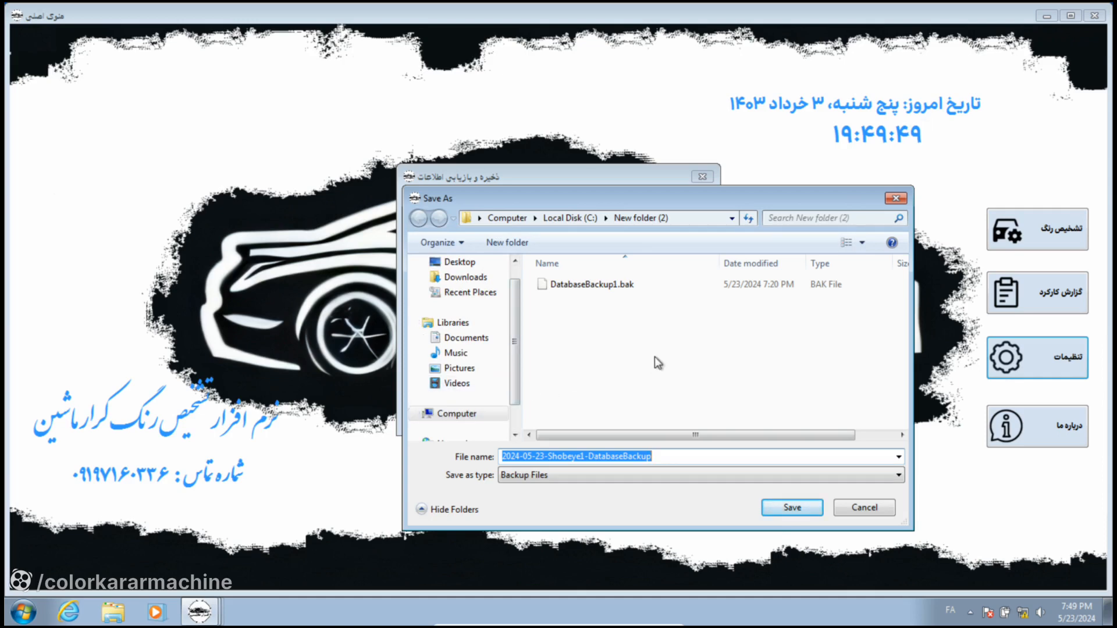
click(859, 502)
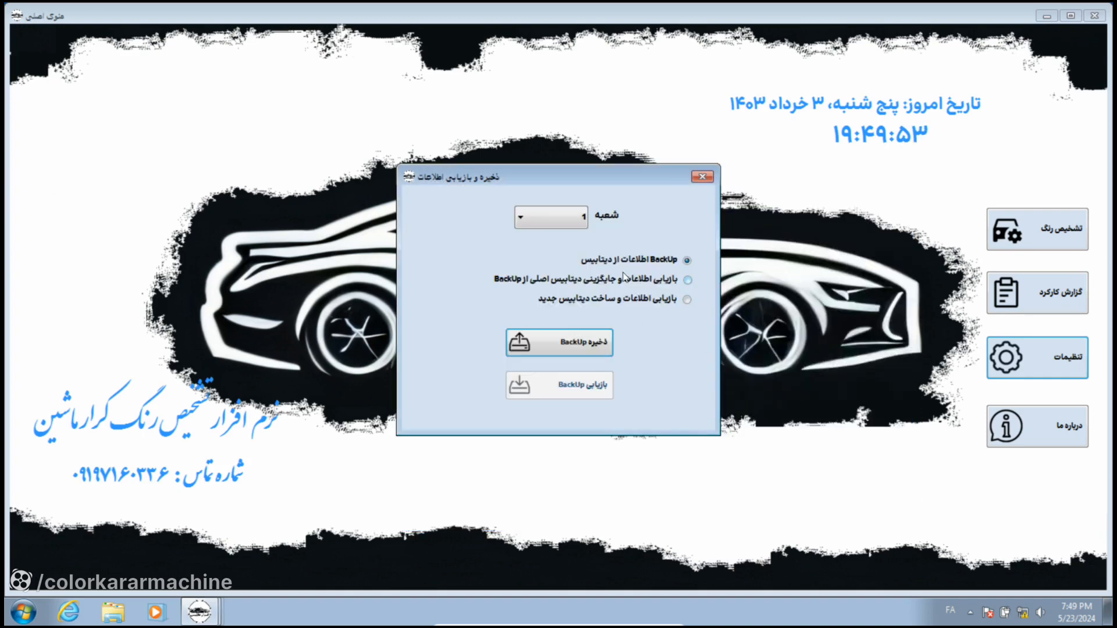
Step: Choose restoring over the main database for branch 1, then dismiss the backup file picker
click(623, 279)
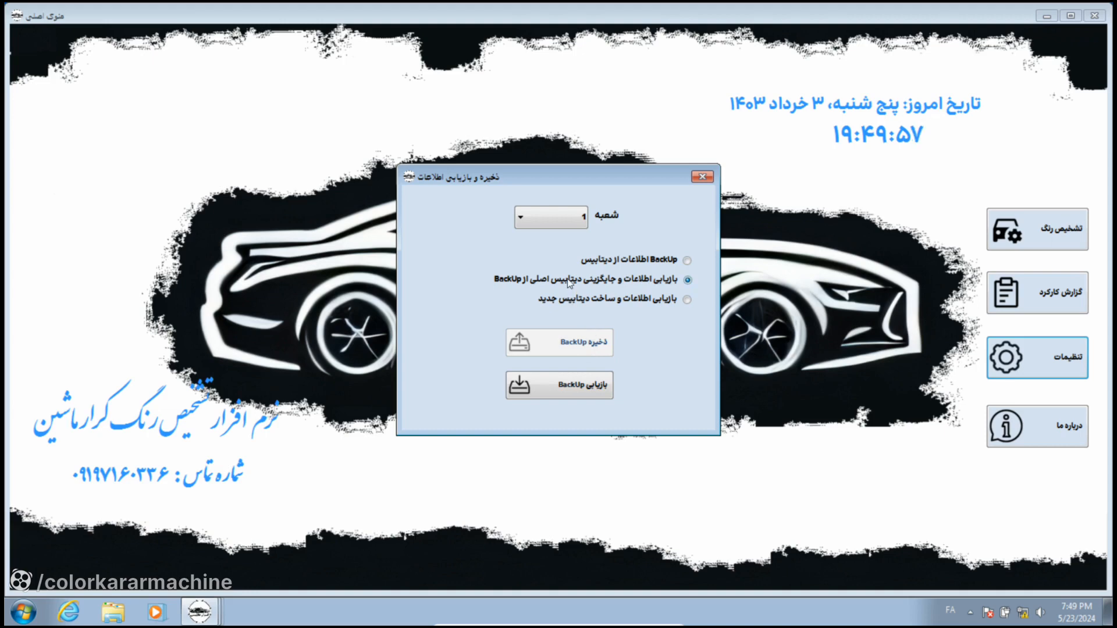
click(580, 216)
click(567, 233)
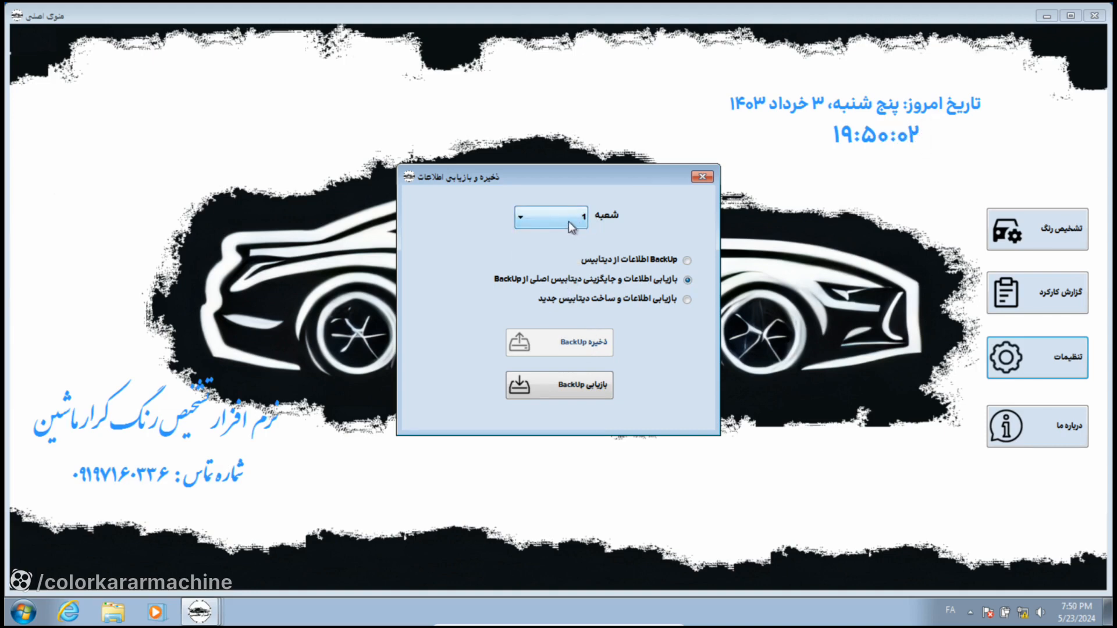
click(599, 393)
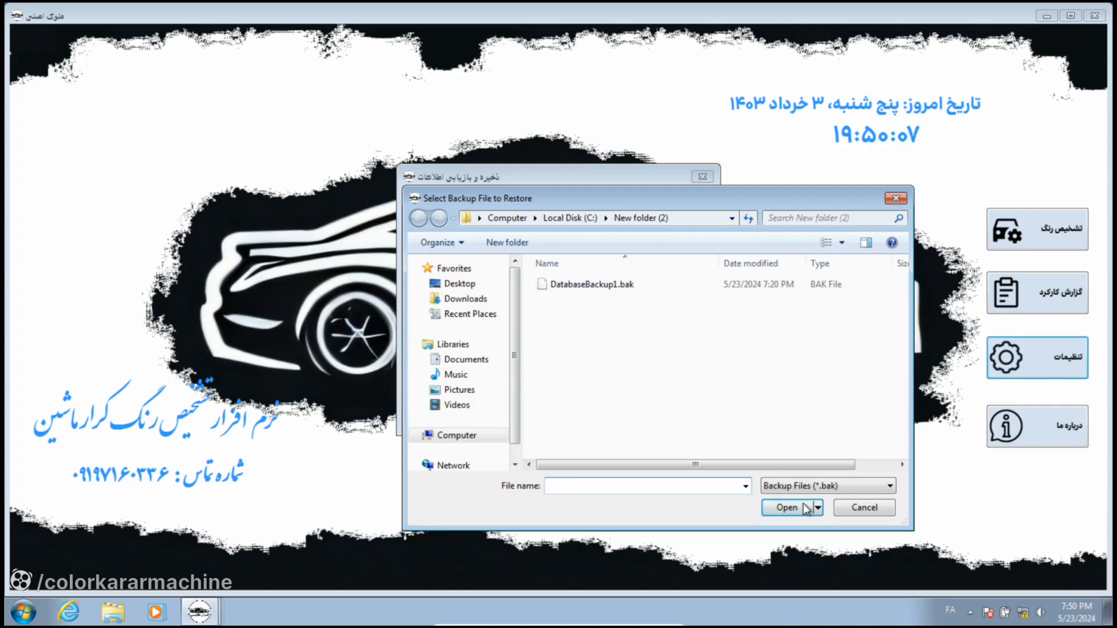
key(Escape)
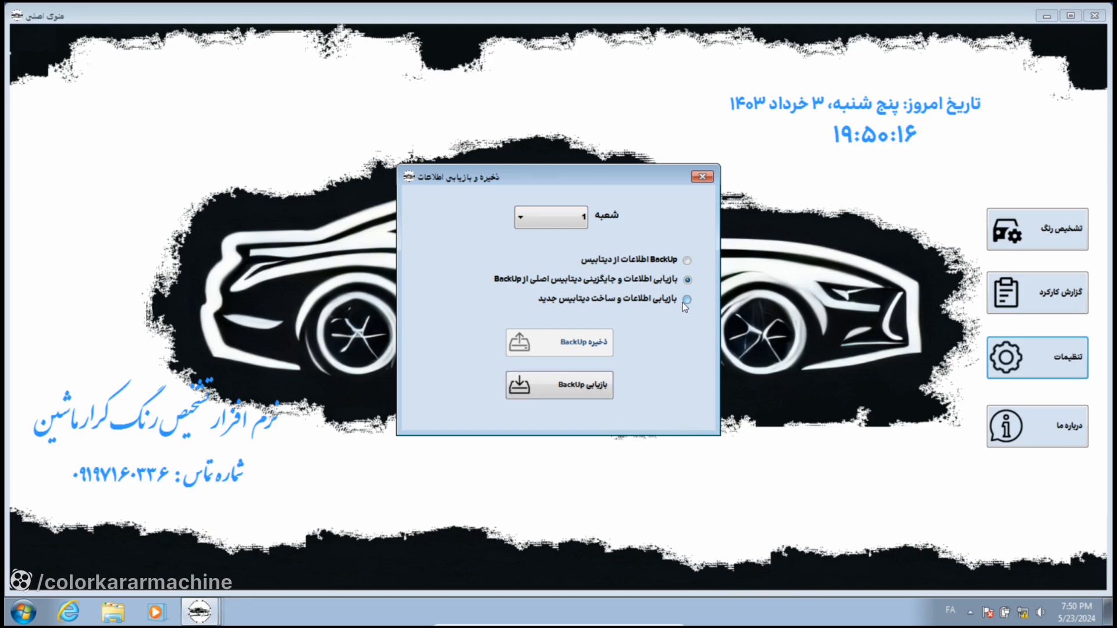
Step: Choose restoring into a new database, select DatabaseBackup1.bak, cancel, and close the backup window
click(686, 301)
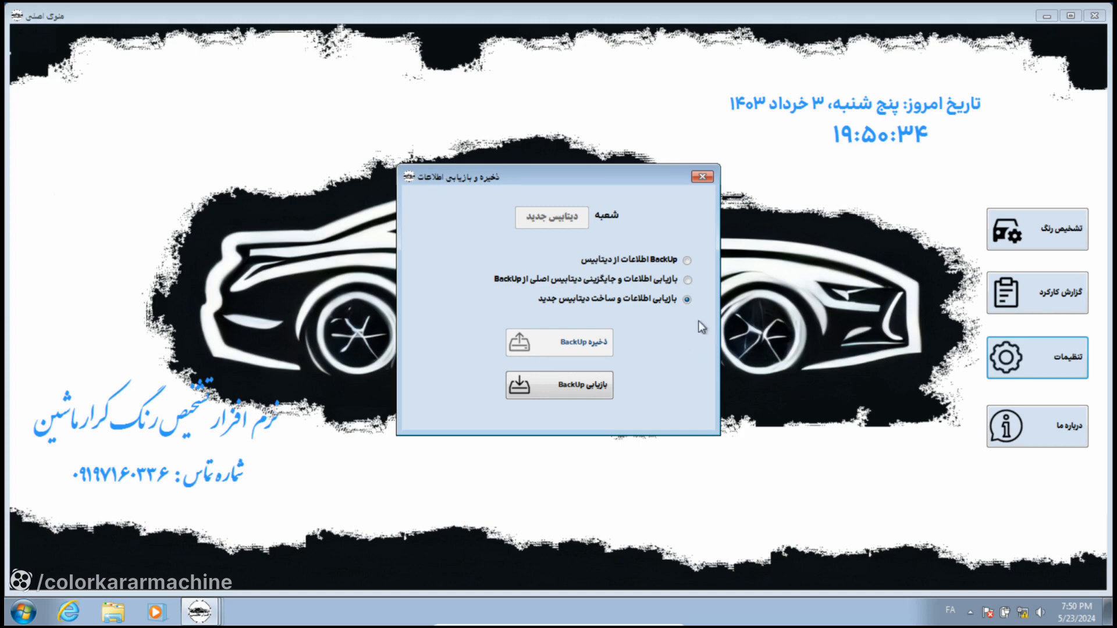
click(537, 382)
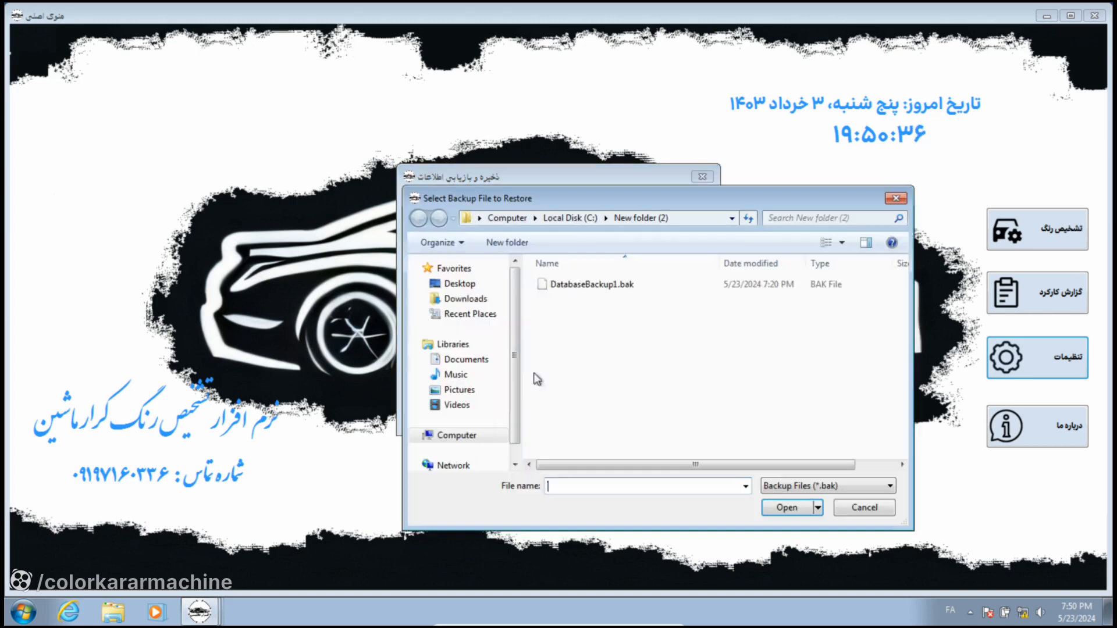
click(651, 284)
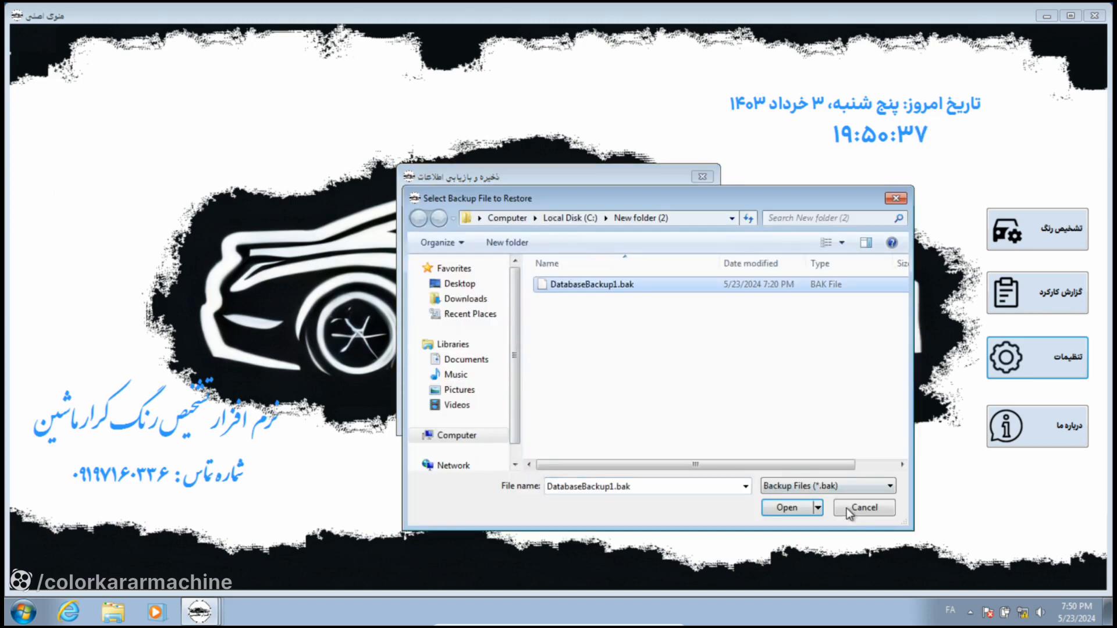
click(848, 510)
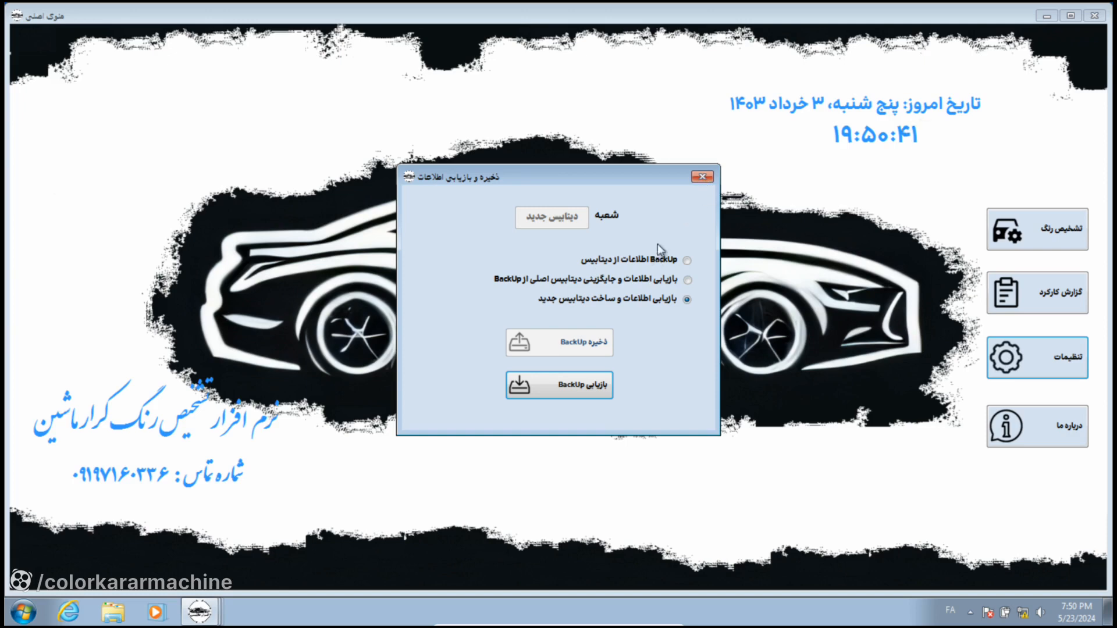
click(703, 179)
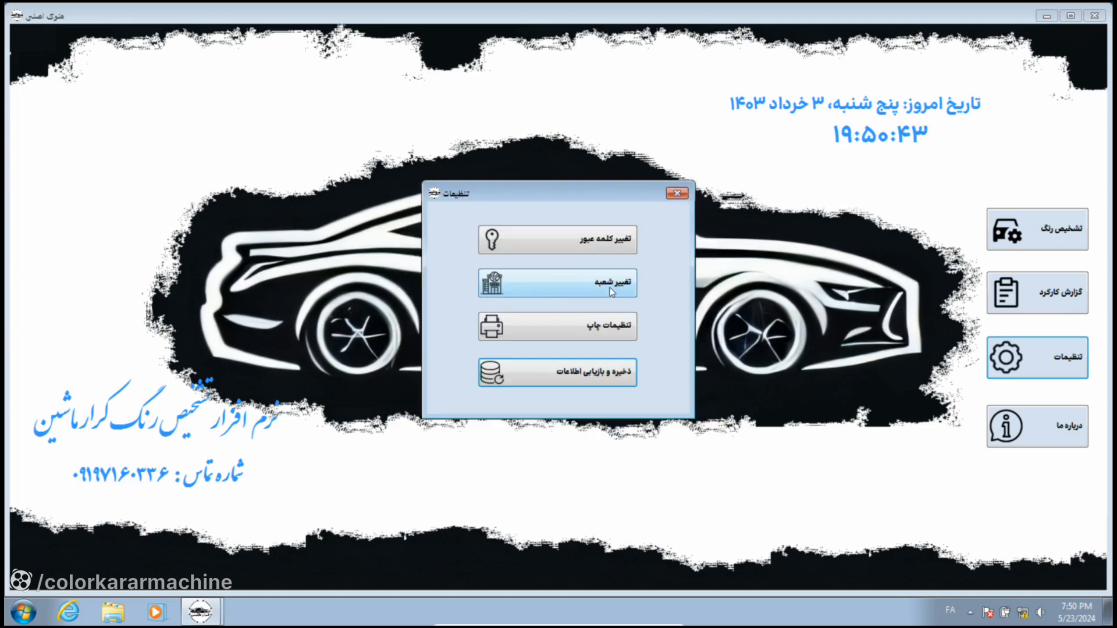
Step: Switch the active database from 1 to 2 in the change-branch window
click(573, 288)
click(546, 294)
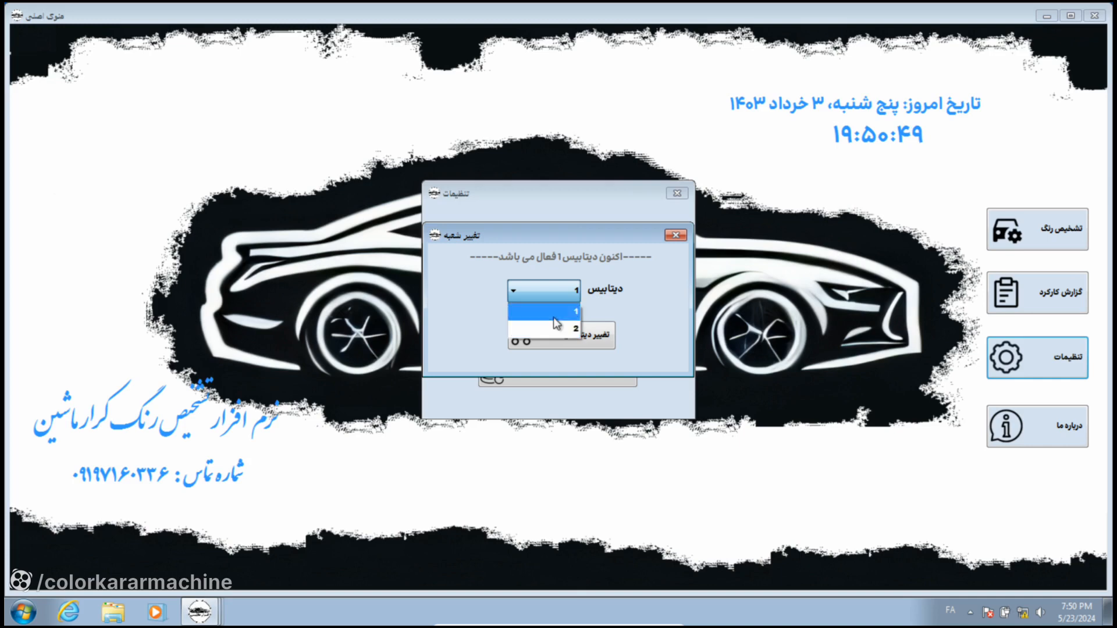
click(572, 312)
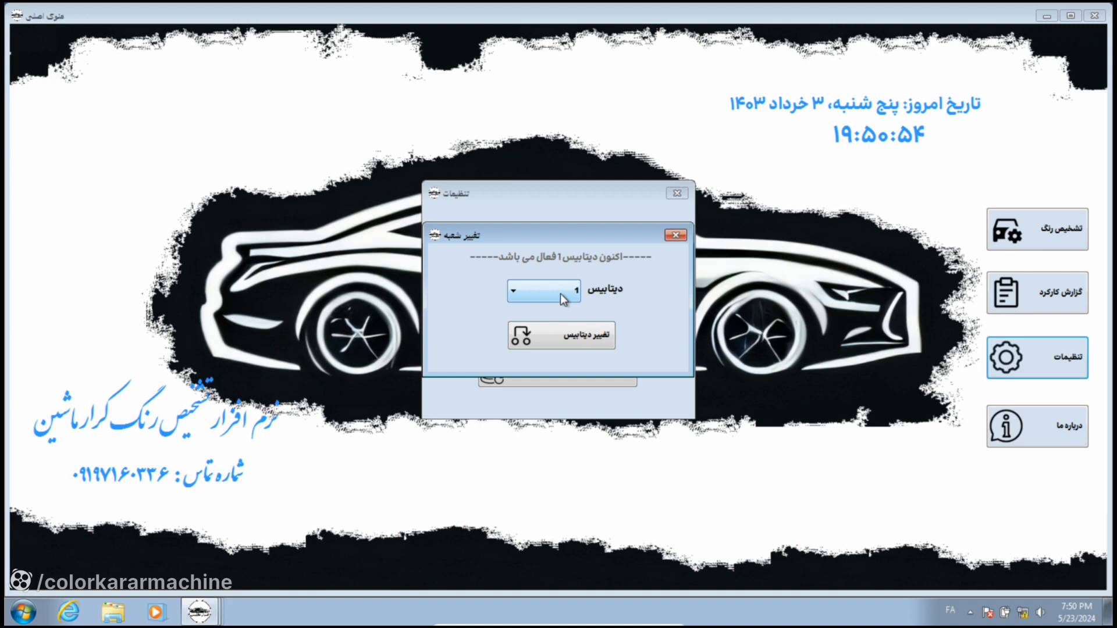
click(561, 294)
click(560, 320)
click(571, 340)
click(617, 358)
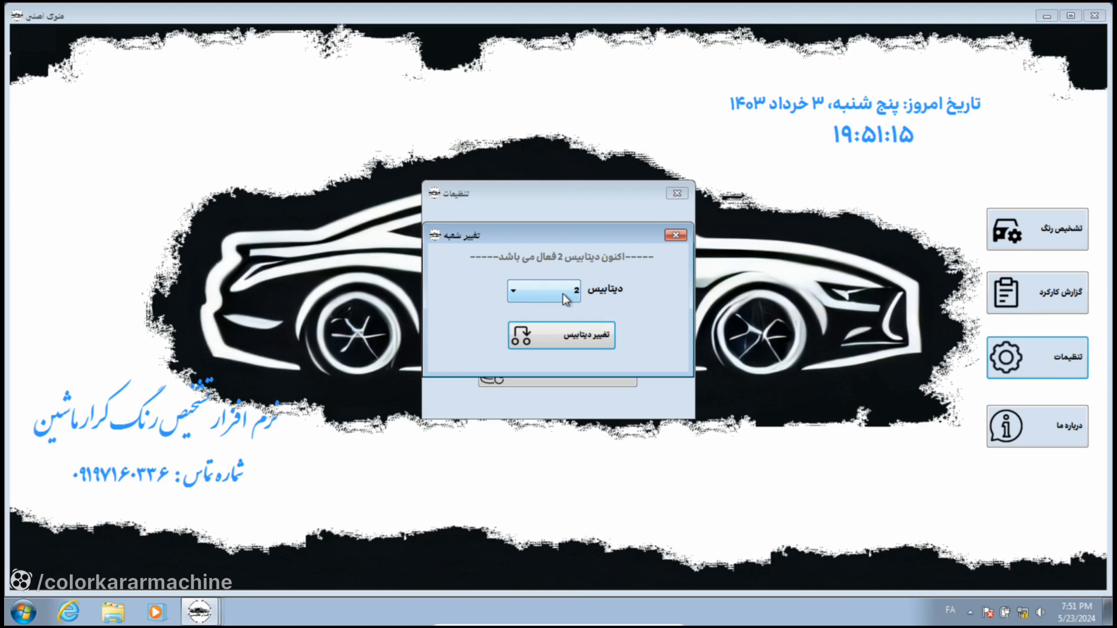
Step: Switch the active database back to 1 and confirm
click(564, 293)
click(570, 336)
click(593, 339)
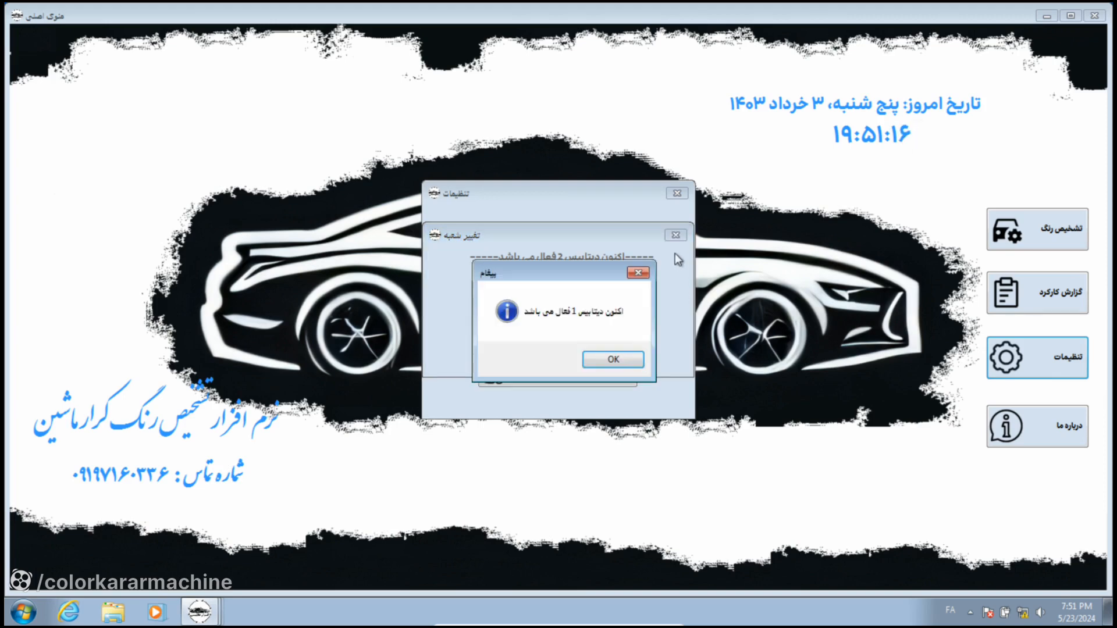
click(618, 357)
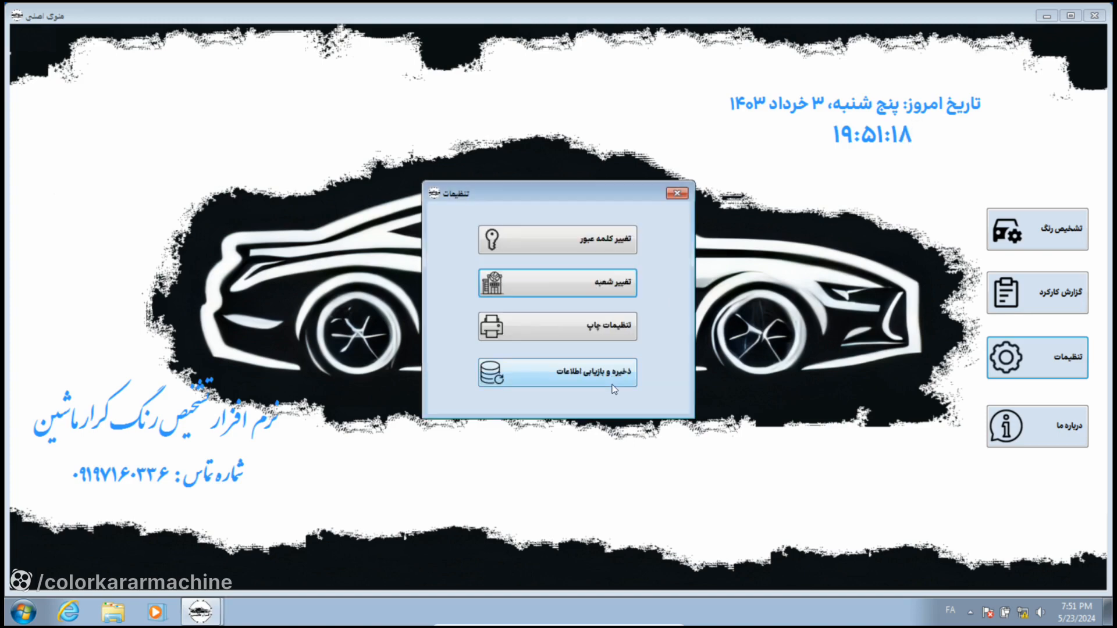
Step: Close the settings window and show the program's About window
click(678, 193)
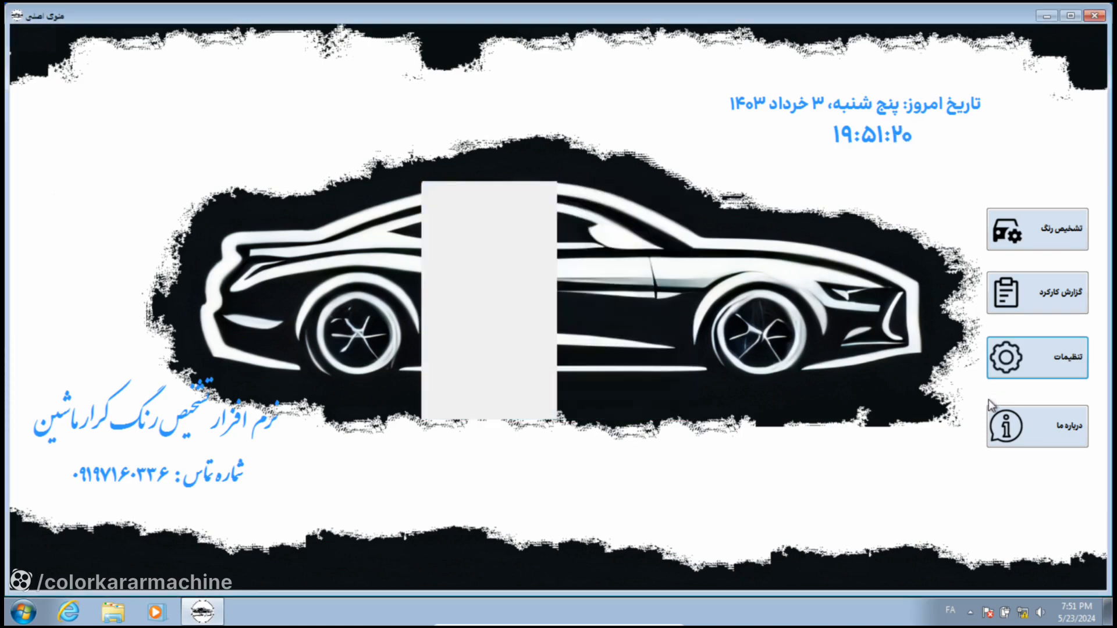
click(1029, 431)
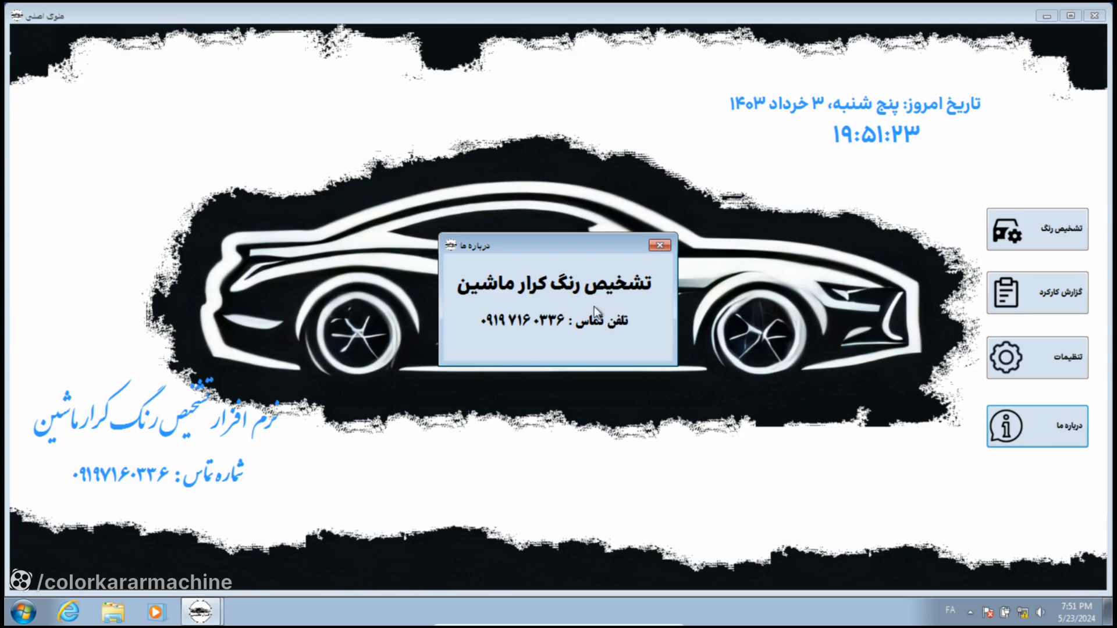